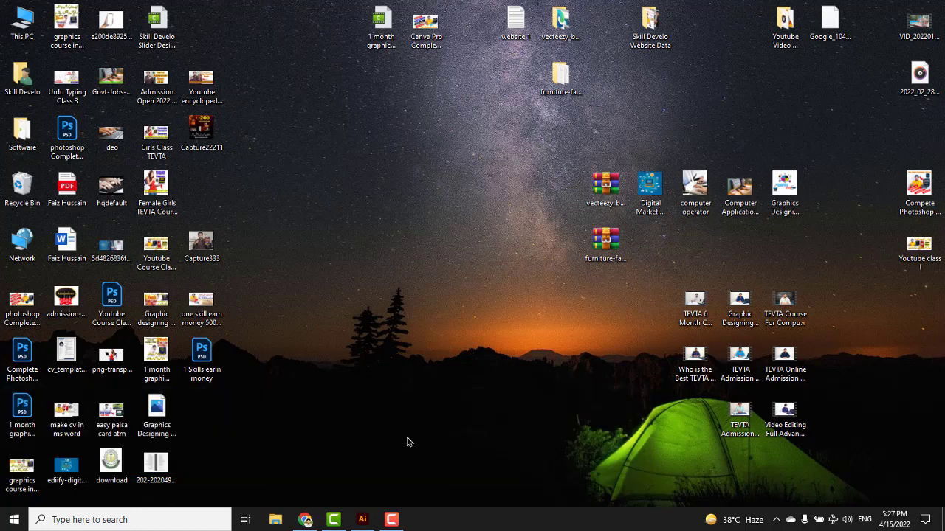
Restore the Illustrator window showing the blank Untitled-1 document
left_click(362, 520)
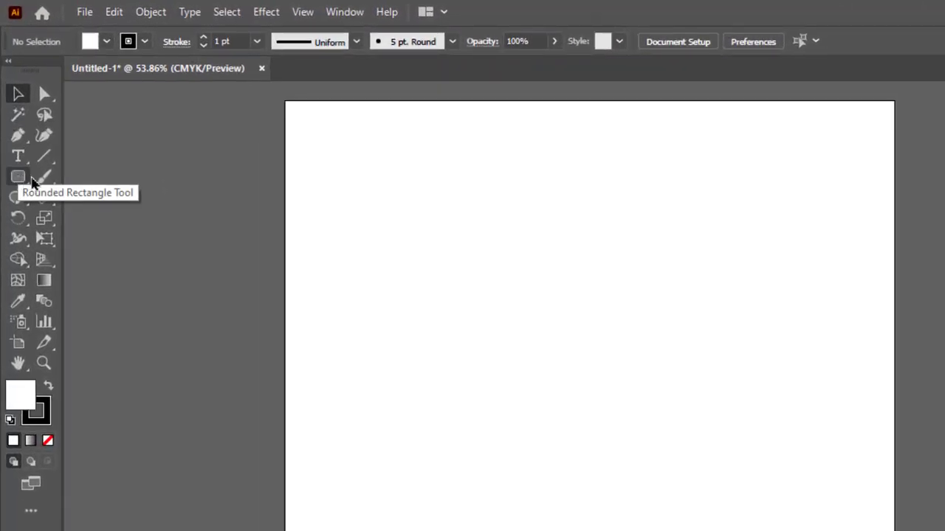
Draw a wide rectangle near the page centre with the Rectangle Tool
right_click(32, 182)
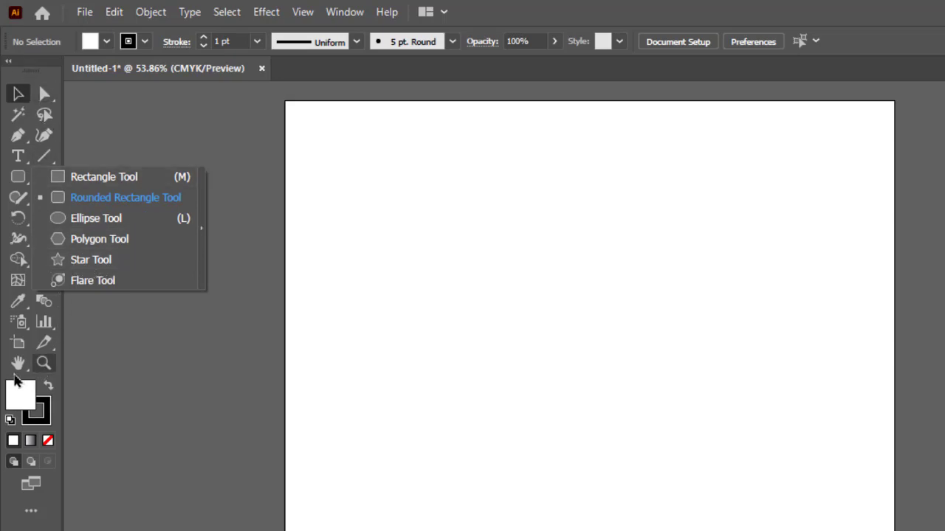
left_click(120, 101)
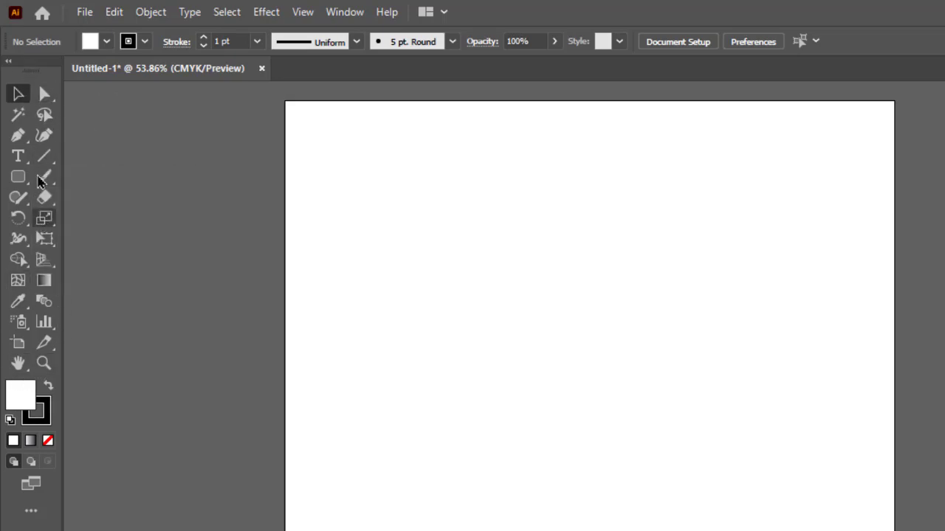
left_click(18, 177)
left_click(121, 181)
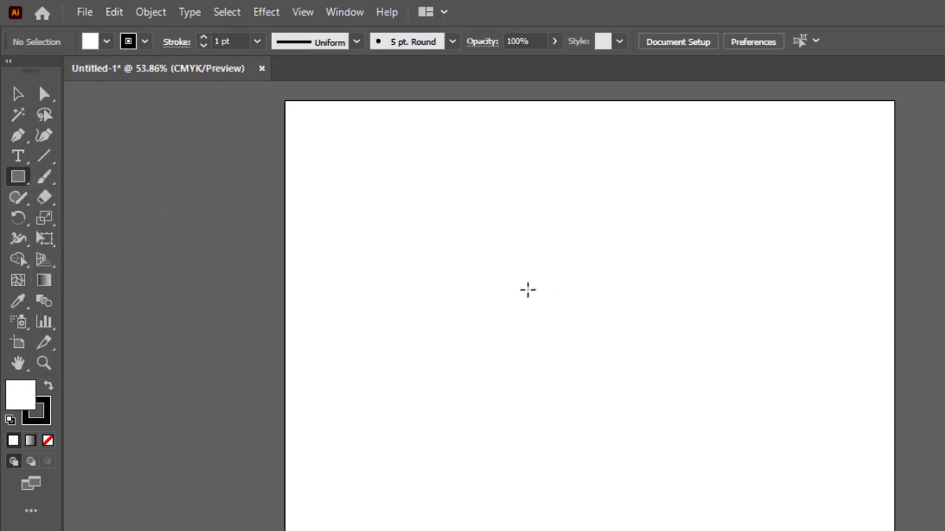
left_click_drag(387, 244, 747, 333)
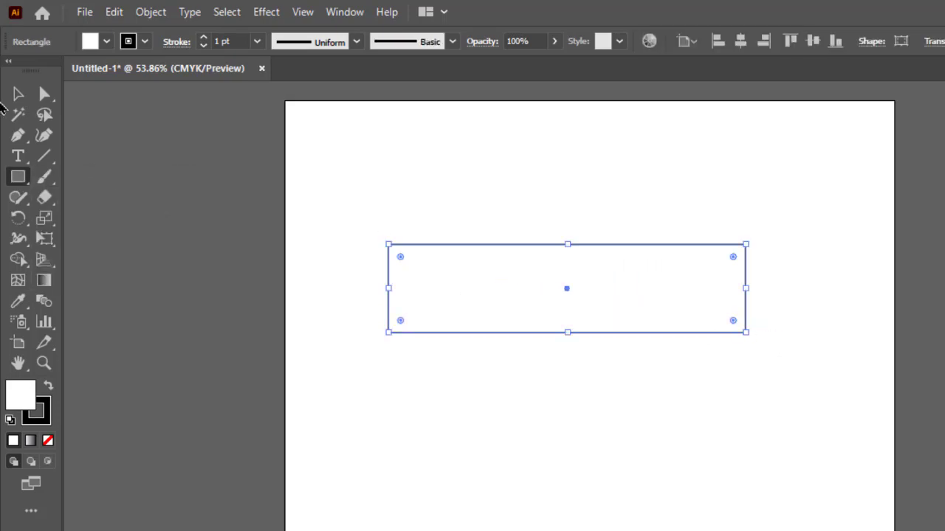
Test rounded corners, restore square corners, and snap the rectangle to the artboard's left edge
left_click(20, 96)
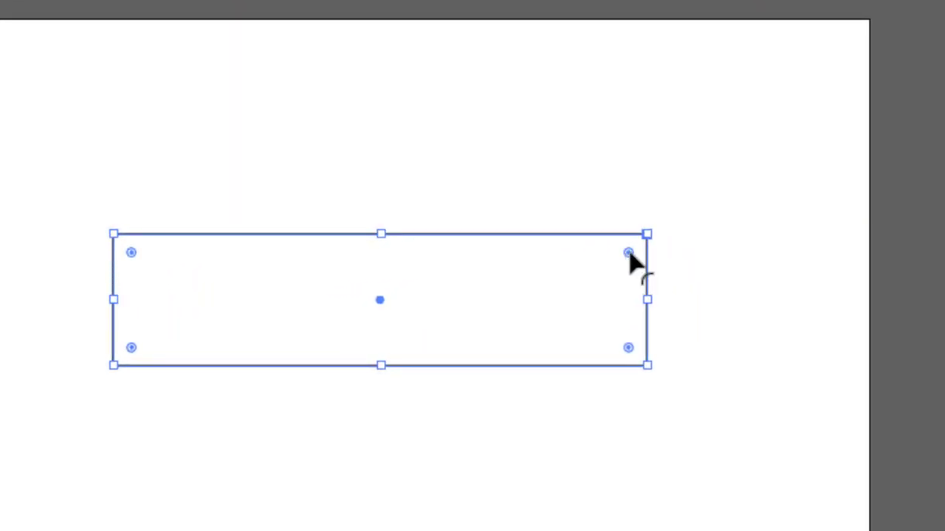
left_click_drag(629, 254, 561, 308)
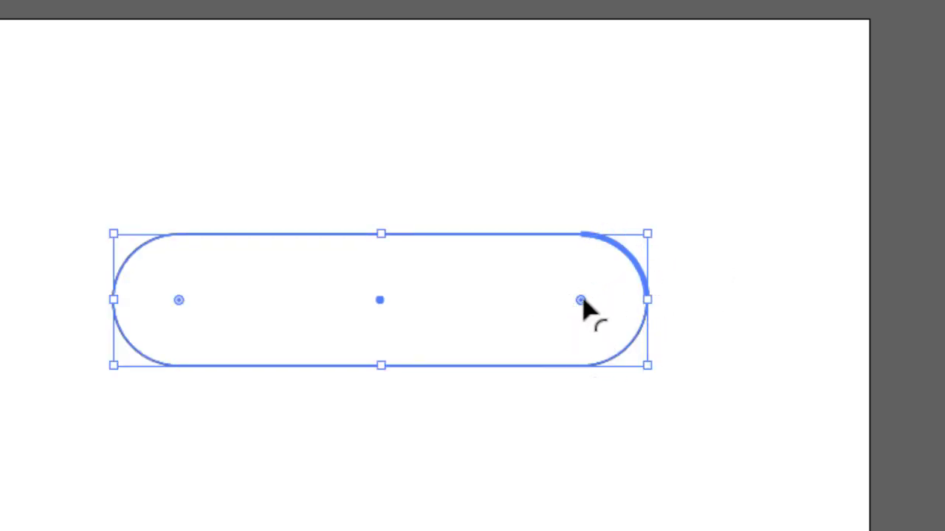
mouse_move(582, 301)
left_mouse_down()
mouse_move(630, 283)
mouse_move(605, 288)
mouse_move(643, 249)
mouse_move(687, 247)
left_mouse_up()
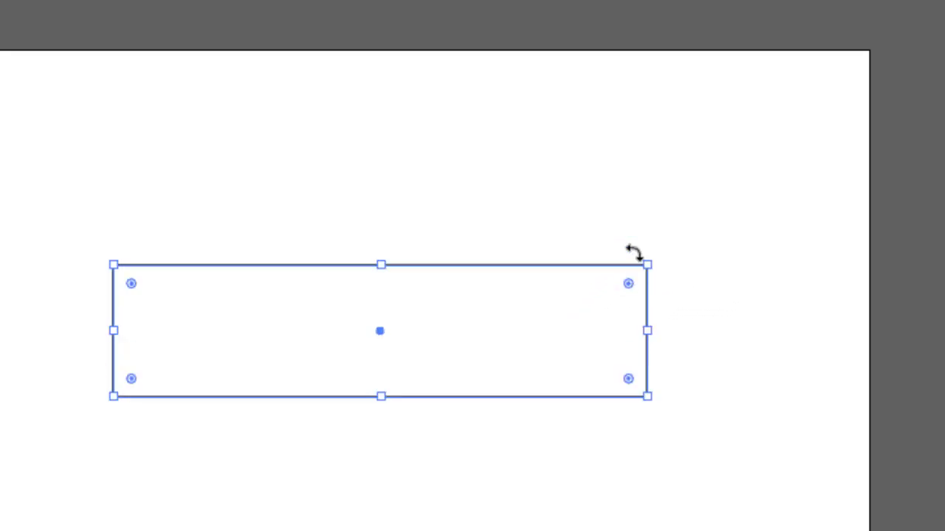
mouse_move(627, 286)
left_mouse_down()
mouse_move(570, 317)
mouse_move(613, 309)
mouse_move(673, 316)
left_mouse_up()
left_click_drag(629, 285, 465, 386)
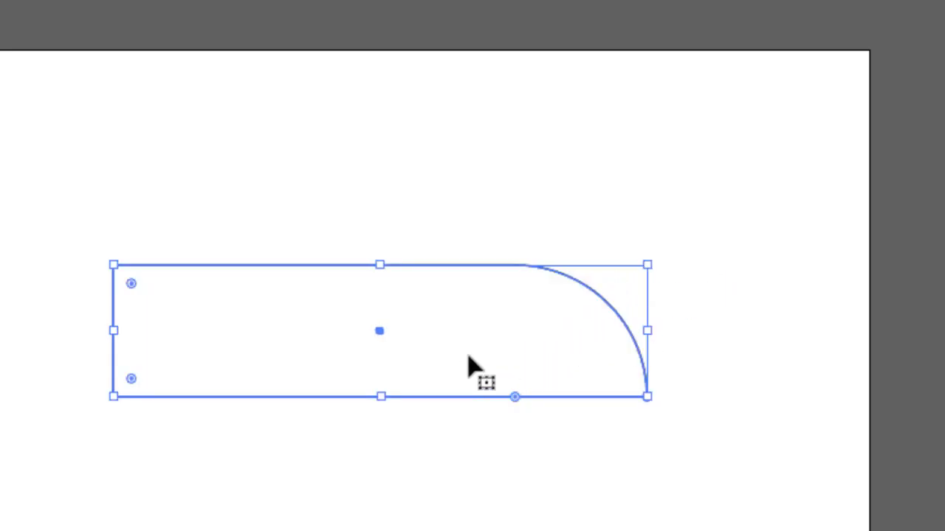
left_click_drag(516, 399, 671, 281)
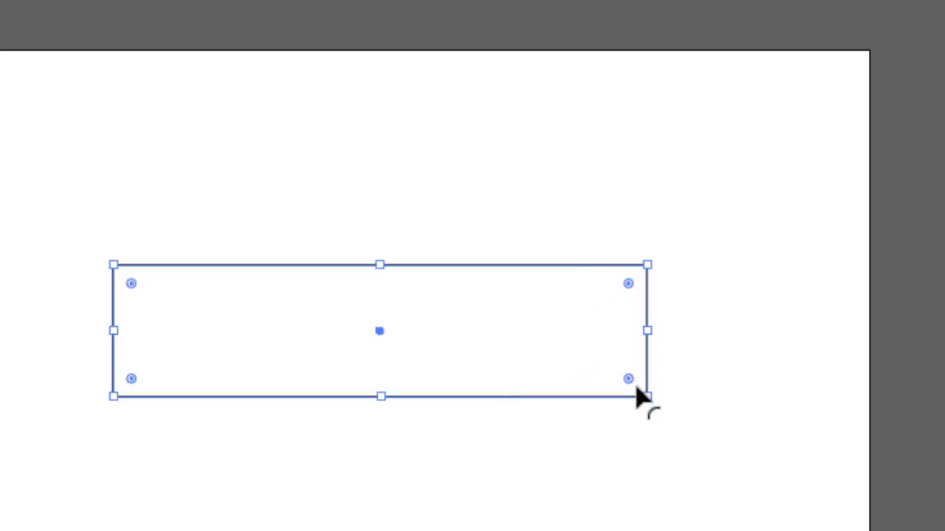
left_click_drag(503, 330, 455, 331)
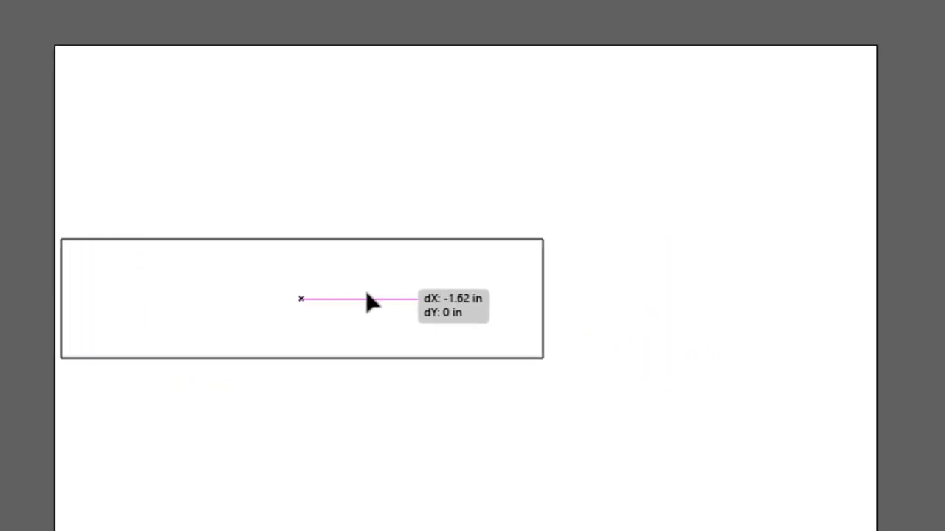
left_click_drag(391, 302, 375, 302)
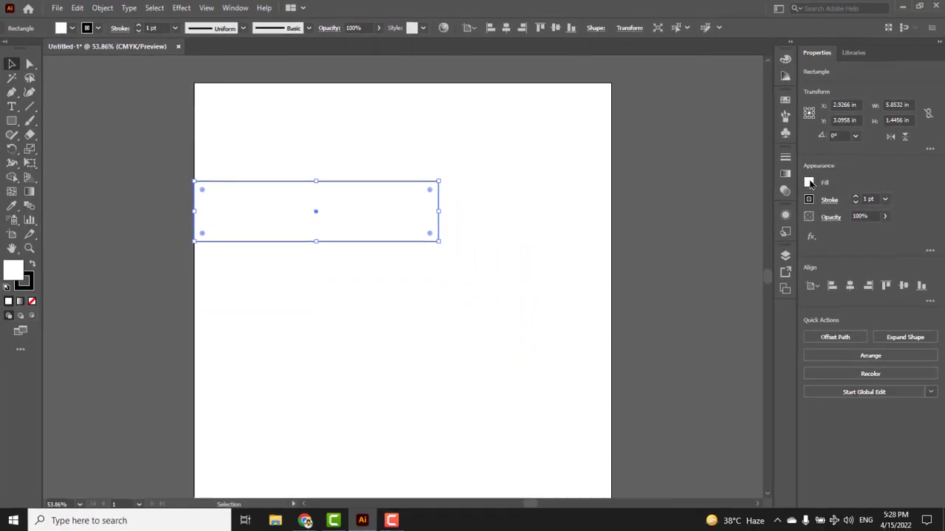
Fill the rectangle with dark blue and widen it toward the right
left_click(809, 183)
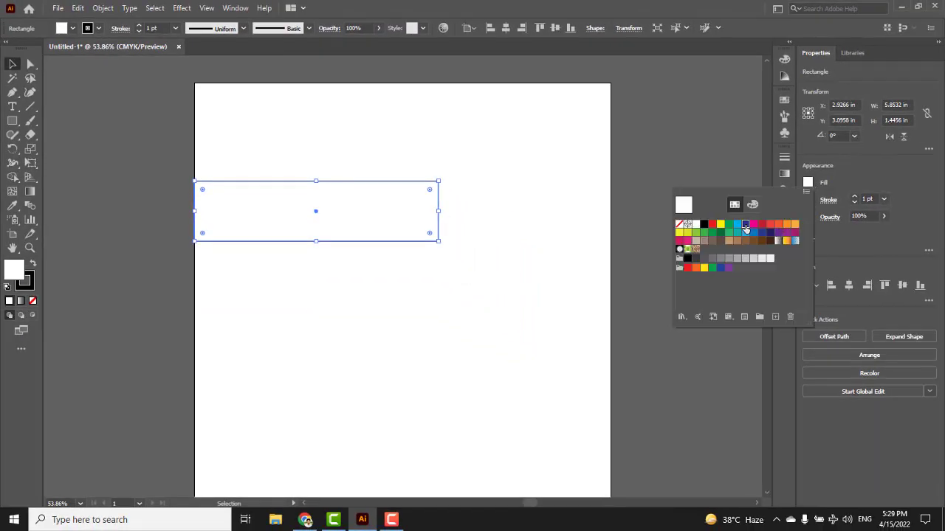
left_click(745, 224)
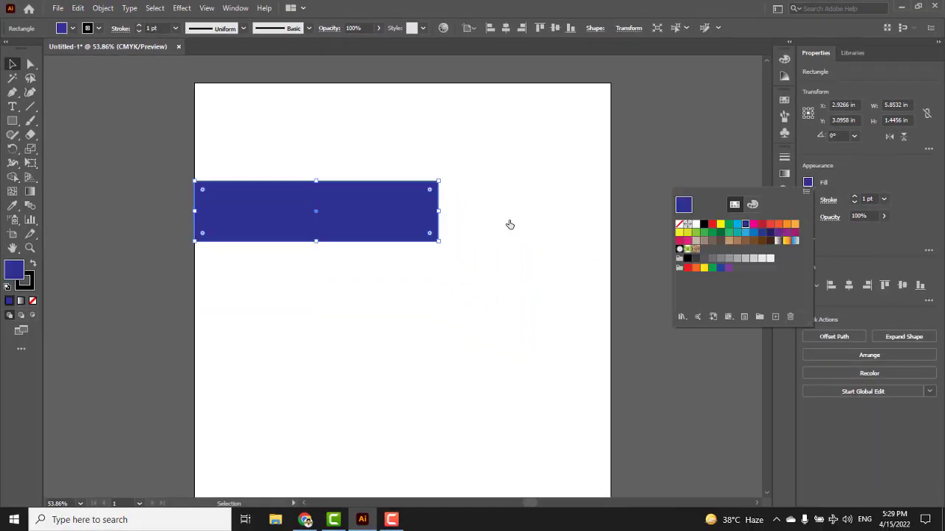
left_click(441, 212)
left_click_drag(440, 212, 517, 212)
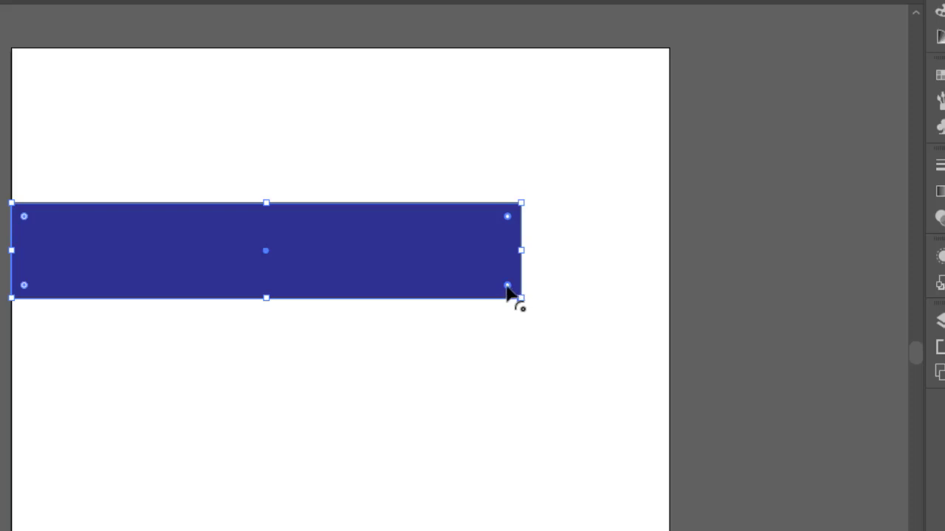
Try rounded pill-shaped ends, undo back to square corners, and reselect the rectangle
left_click_drag(508, 285, 490, 271)
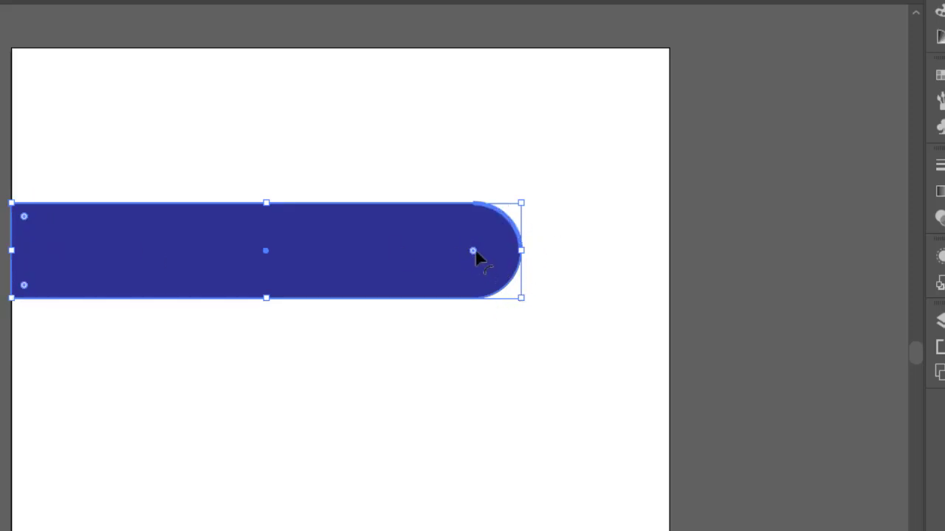
left_click_drag(475, 253, 566, 225)
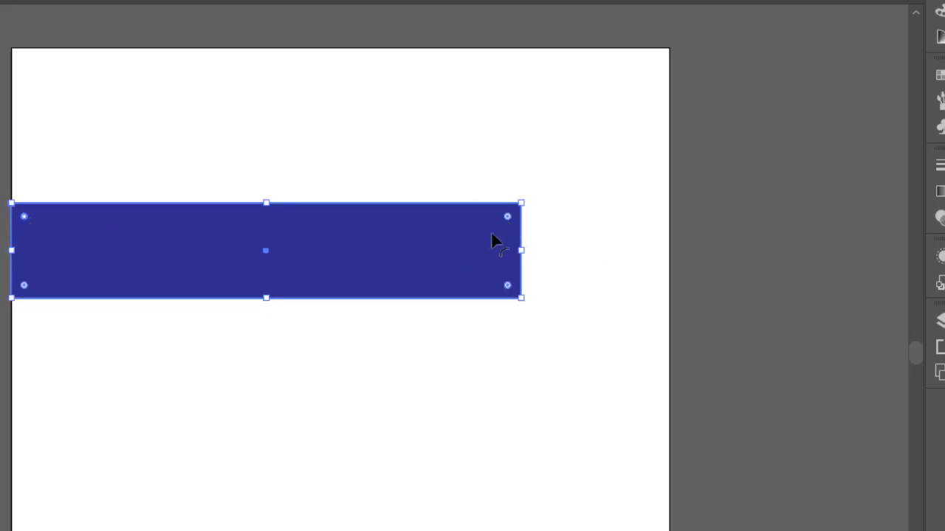
left_click_drag(507, 285, 432, 289)
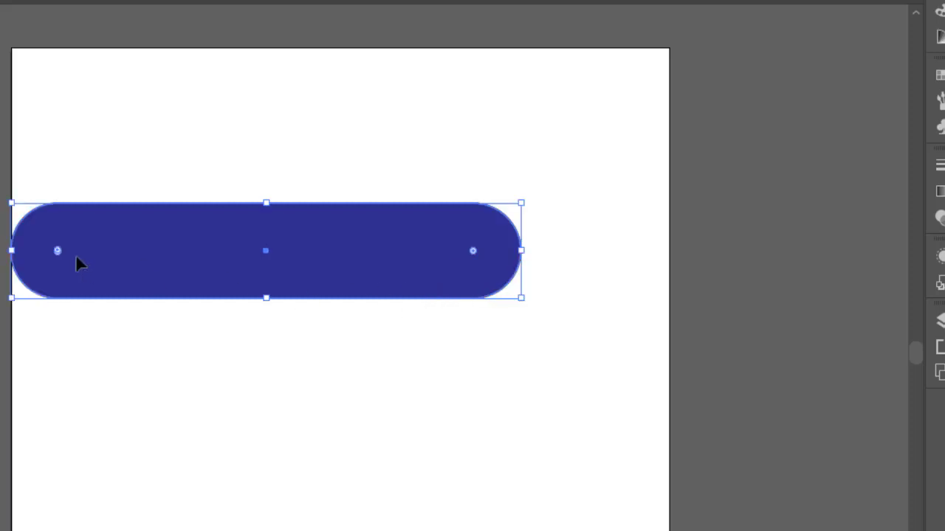
key("ctrl+z")
left_click(614, 225)
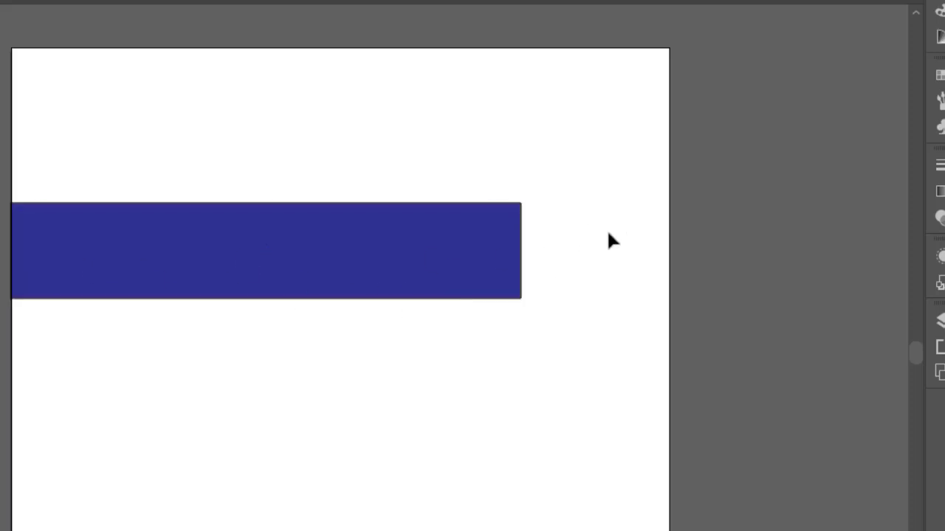
left_click(432, 260)
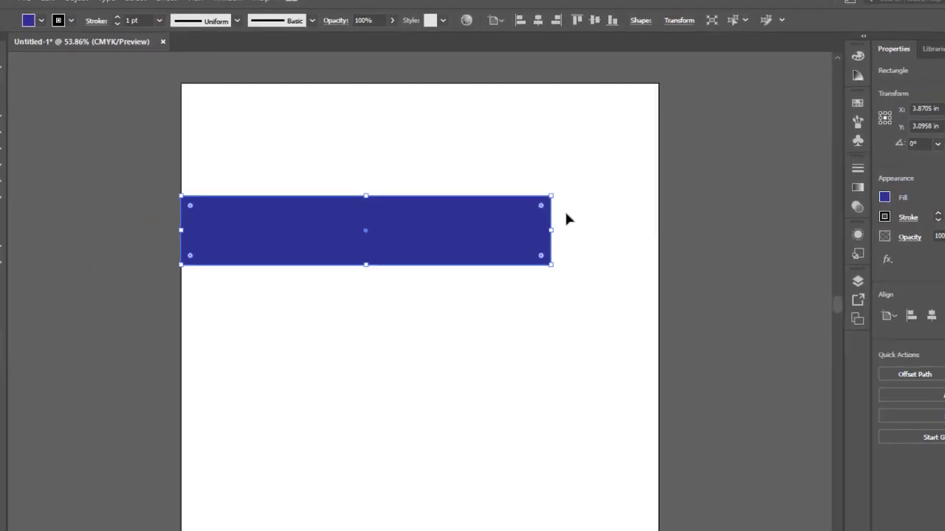
Move and resize the blue rectangle to roughly 8.35 by 1.5 inches across the artboard
left_click_drag(487, 212, 528, 212)
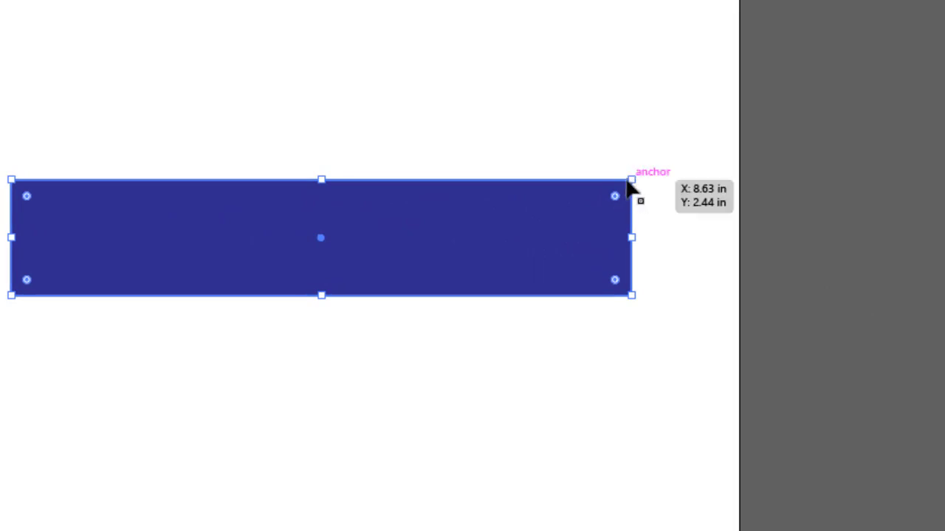
mouse_move(631, 179)
left_mouse_down()
mouse_move(685, 155)
mouse_move(559, 184)
mouse_move(696, 148)
mouse_move(647, 181)
mouse_move(603, 138)
mouse_move(416, 44)
mouse_move(224, 156)
mouse_move(308, 65)
mouse_move(692, 106)
mouse_move(422, 206)
mouse_move(466, 214)
left_mouse_up()
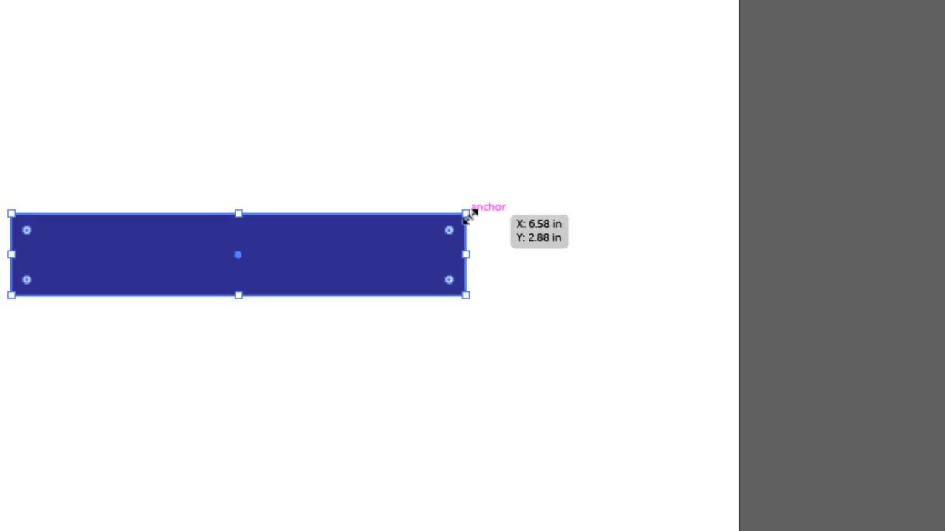
mouse_move(469, 212)
left_mouse_down()
mouse_move(472, 200)
mouse_move(660, 167)
mouse_move(420, 200)
mouse_move(564, 179)
mouse_move(535, 263)
mouse_move(539, 211)
mouse_move(601, 179)
mouse_move(601, 197)
mouse_move(613, 111)
mouse_move(592, 49)
mouse_move(554, 193)
mouse_move(472, 236)
mouse_move(588, 202)
mouse_move(664, 194)
mouse_move(421, 211)
mouse_move(636, 182)
left_mouse_up()
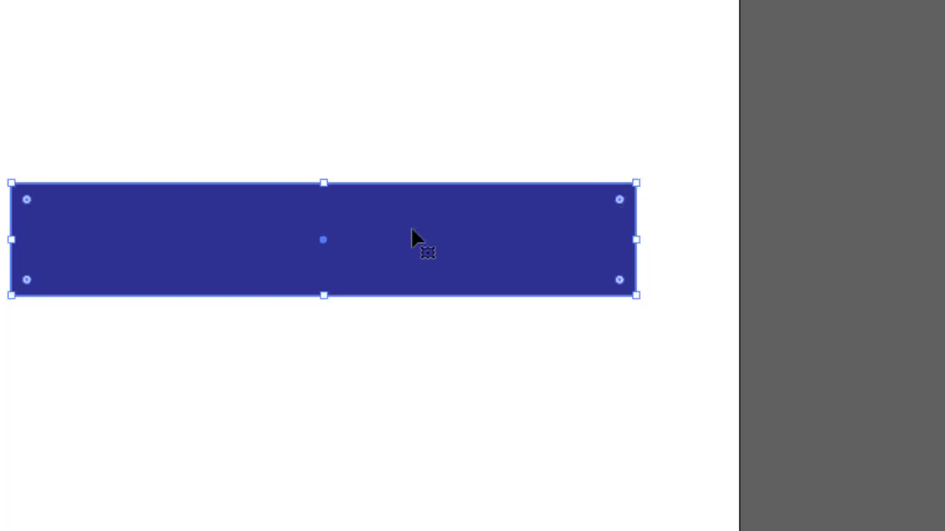
left_click_drag(412, 229, 367, 248)
mouse_move(592, 200)
left_mouse_down()
mouse_move(407, 251)
mouse_move(679, 162)
mouse_move(678, 187)
left_mouse_up()
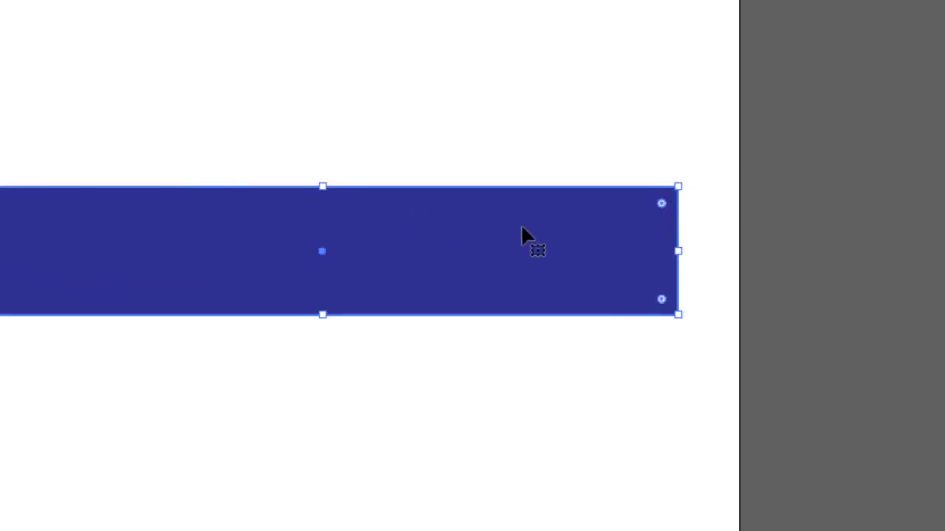
left_click_drag(521, 226, 528, 273)
left_click_drag(677, 283, 386, 288)
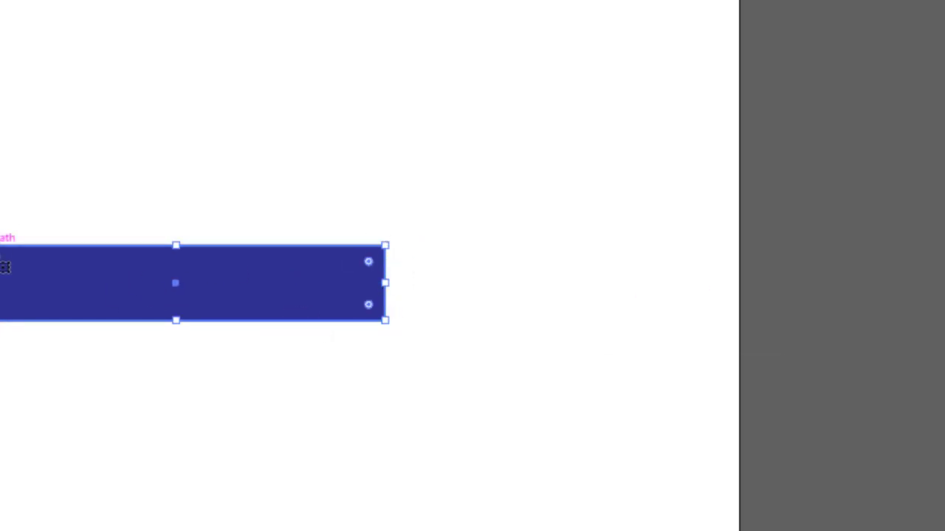
mouse_move(385, 322)
left_mouse_down()
mouse_move(515, 428)
mouse_move(647, 489)
left_mouse_up()
left_click_drag(557, 272, 554, 254)
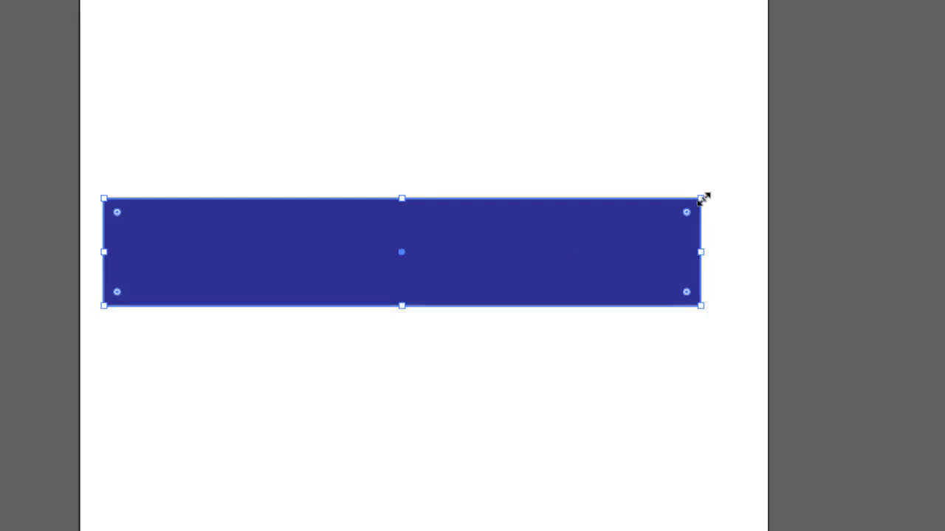
Make stacked copies of the blue bar, delete them, and move the remaining bar lower
left_click_drag(701, 199, 705, 48)
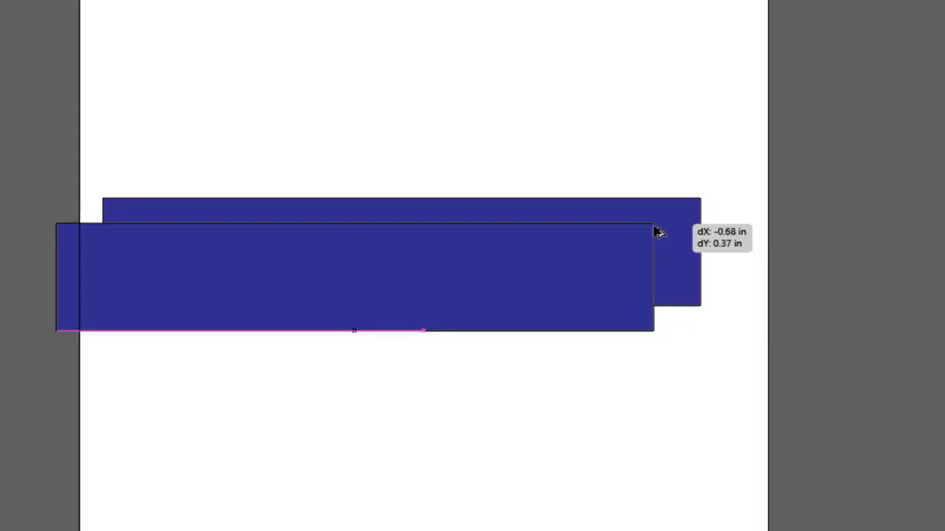
mouse_move(595, 84)
left_mouse_down()
mouse_move(539, 332)
mouse_move(530, 459)
left_mouse_up()
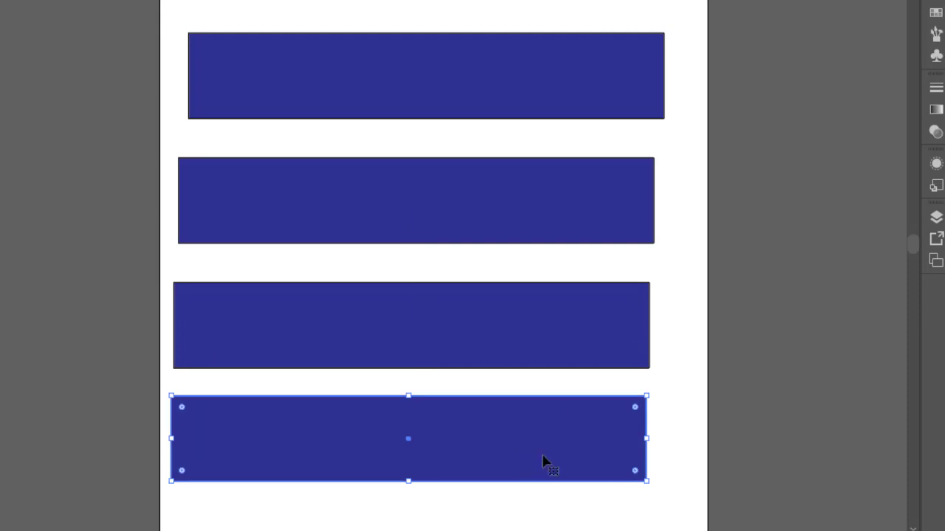
key("ctrl+z")
key("Delete")
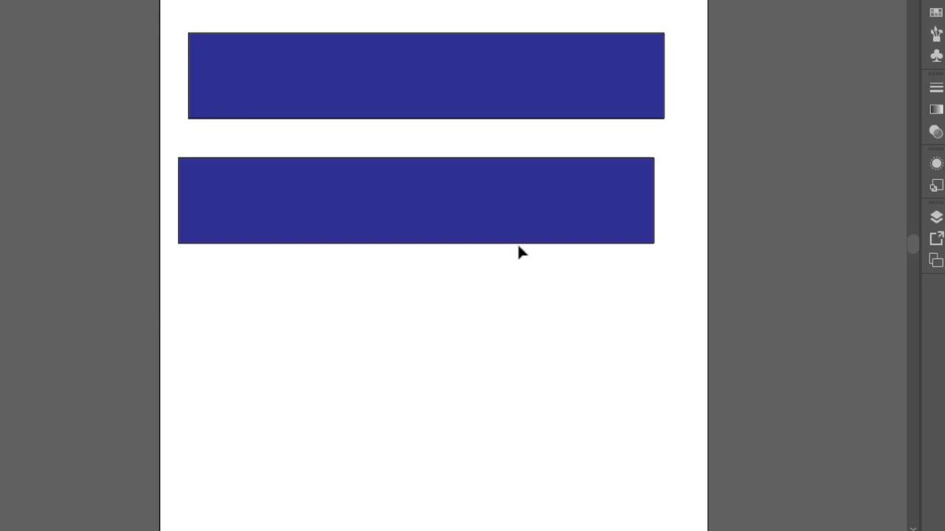
left_click(516, 214)
key("Delete")
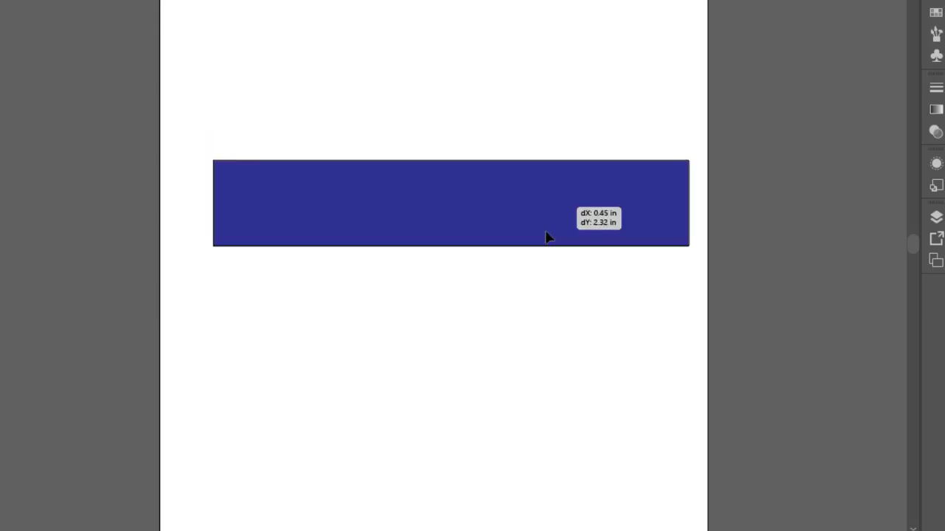
left_click_drag(517, 107, 532, 259)
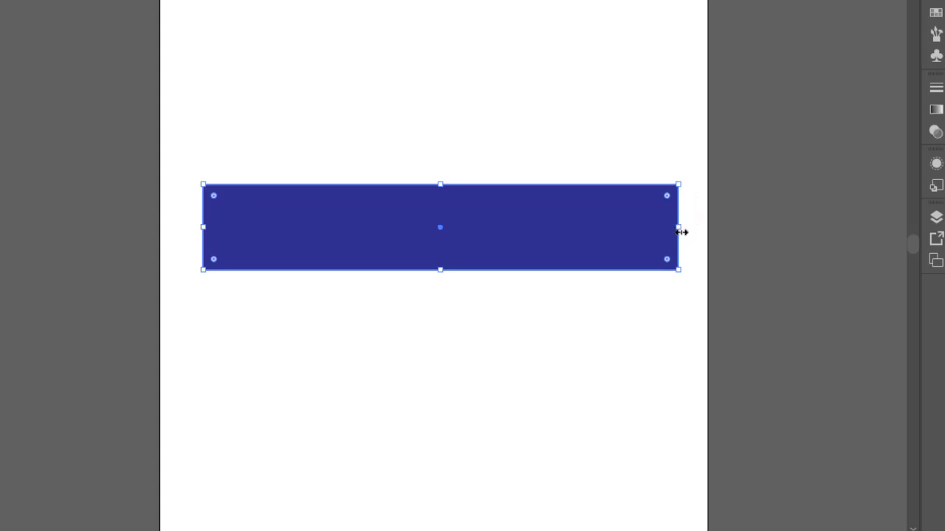
Narrow the bar and scale it from centre to about 2.69 by 2.32 inches
left_click_drag(680, 232, 445, 231)
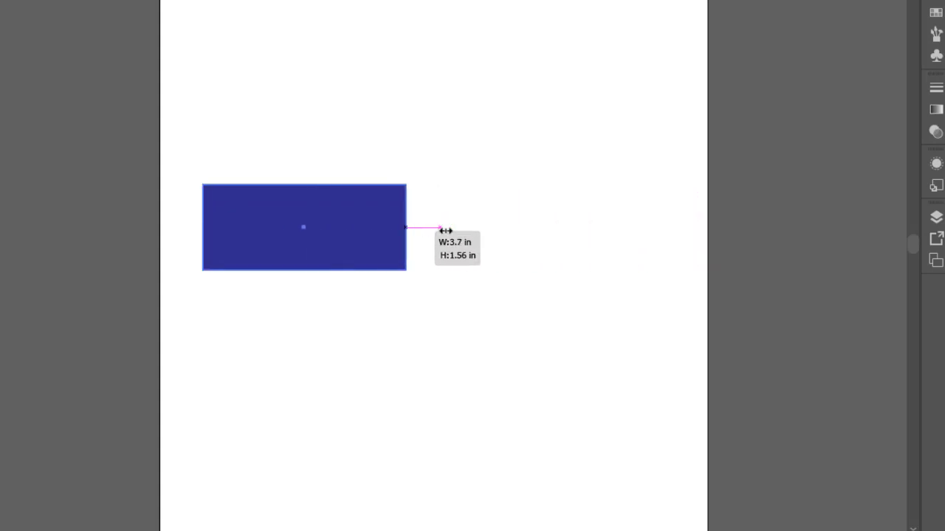
mouse_move(445, 231)
left_mouse_down()
mouse_move(303, 227)
mouse_move(406, 182)
left_mouse_up()
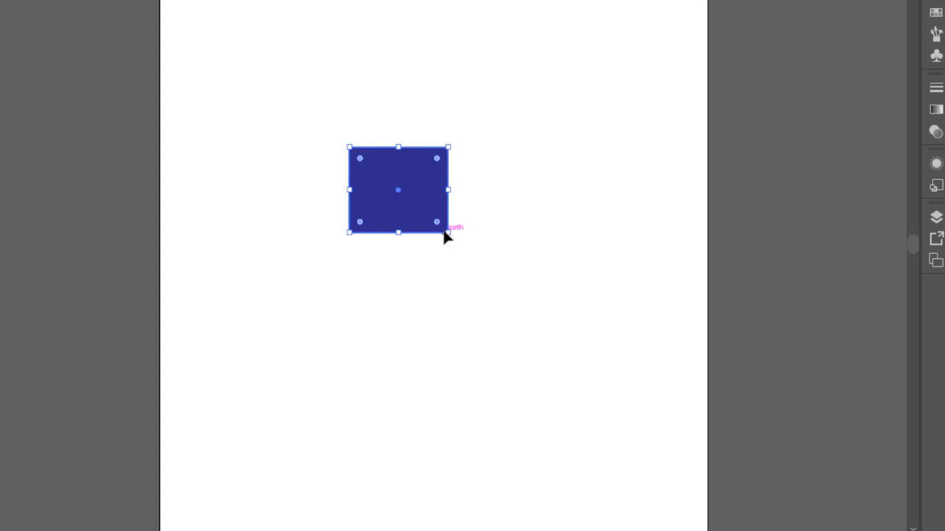
mouse_move(448, 233)
left_mouse_down()
mouse_move(566, 367)
mouse_move(455, 236)
mouse_move(430, 224)
mouse_move(563, 386)
mouse_move(453, 238)
mouse_move(603, 384)
mouse_move(488, 239)
mouse_move(450, 246)
mouse_move(558, 366)
left_mouse_up()
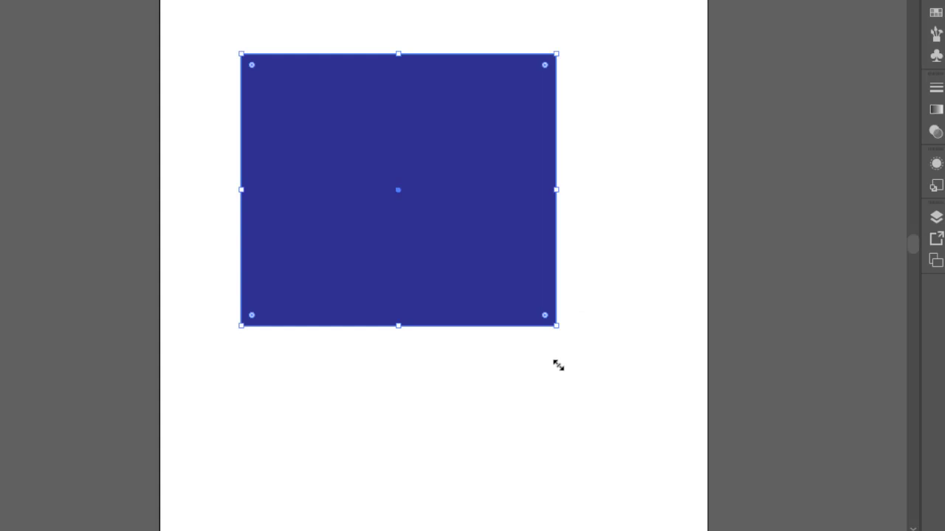
mouse_move(558, 323)
left_mouse_down()
mouse_move(624, 407)
mouse_move(590, 321)
mouse_move(538, 268)
mouse_move(559, 326)
left_mouse_up()
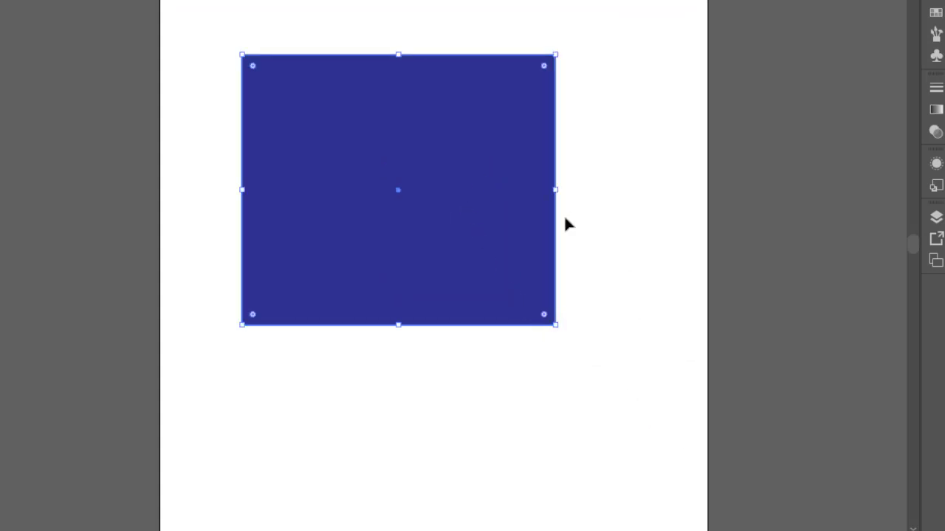
Scale the block down slightly and position it near the top centre of the page
mouse_move(564, 221)
left_mouse_down()
mouse_move(532, 221)
mouse_move(564, 248)
left_mouse_up()
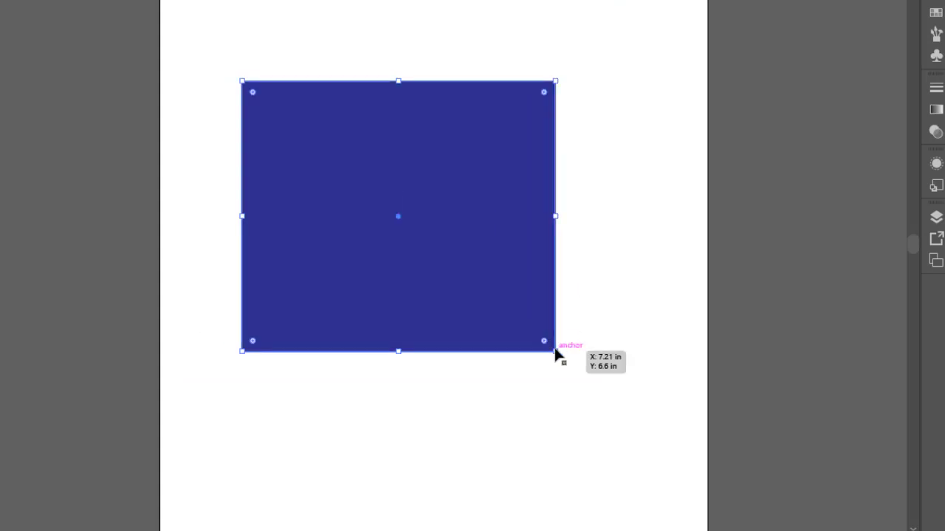
mouse_move(555, 352)
left_mouse_down()
mouse_move(570, 369)
mouse_move(576, 350)
mouse_move(523, 312)
mouse_move(518, 319)
left_mouse_up()
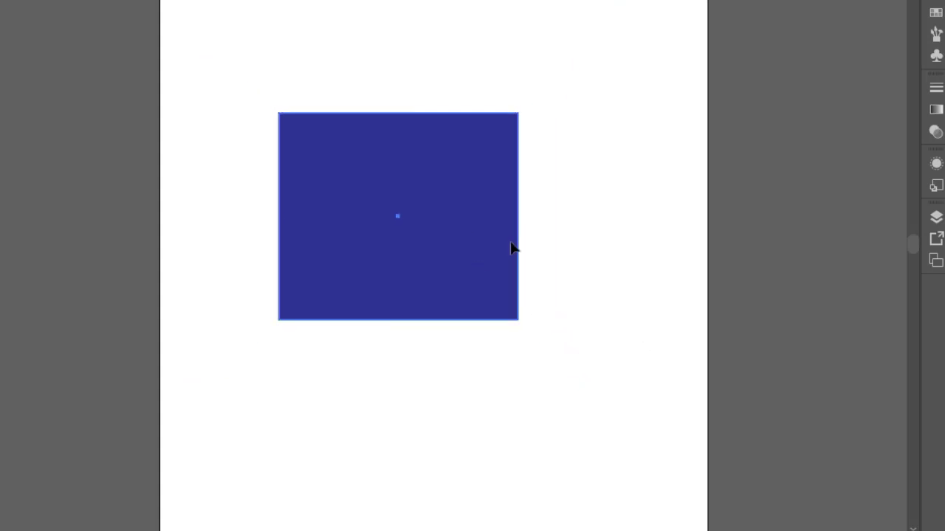
mouse_move(514, 248)
left_mouse_down()
mouse_move(501, 248)
mouse_move(527, 204)
left_mouse_up()
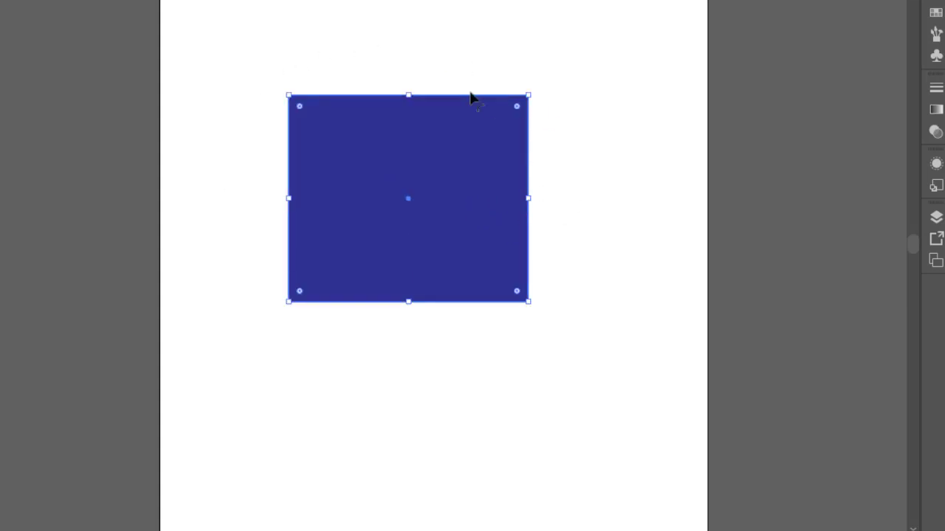
left_click_drag(493, 149, 497, 215)
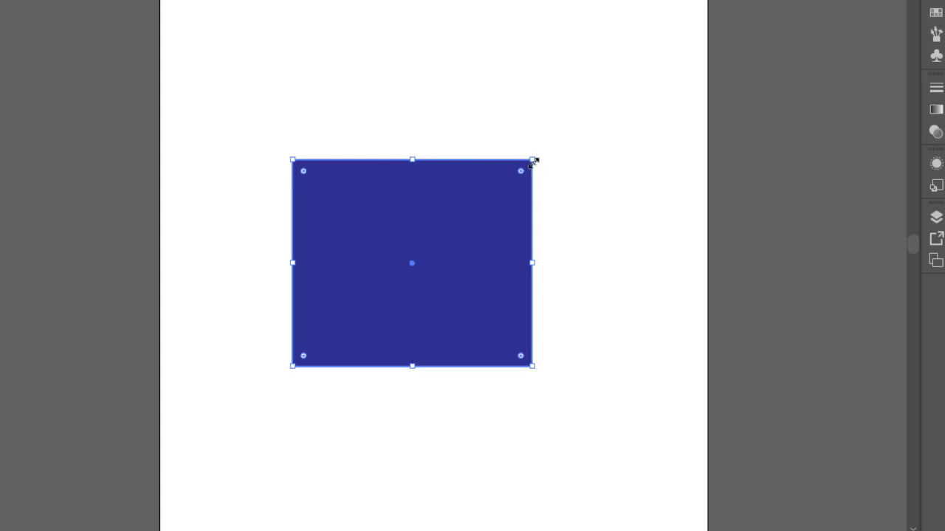
left_click_drag(487, 201, 521, 142)
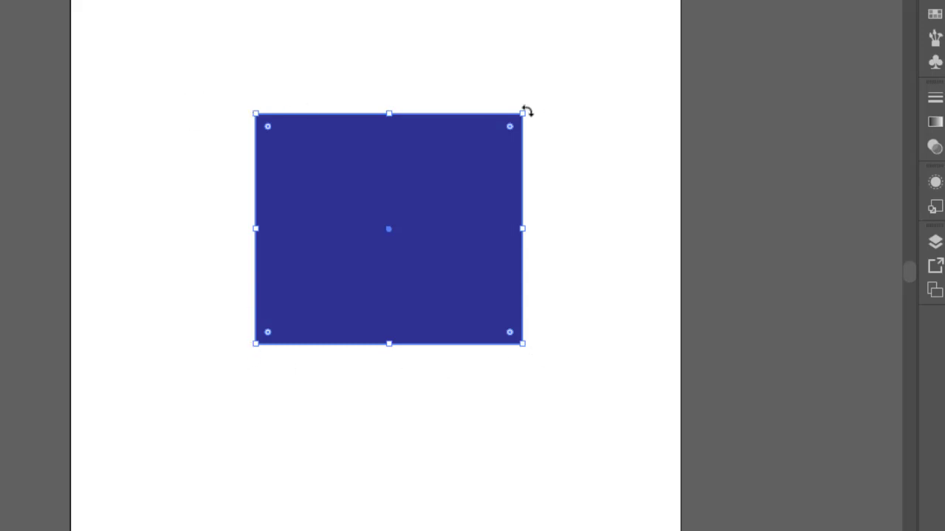
Tilt and shrink the blue square, then paste a copy touching its corner
mouse_move(527, 111)
left_mouse_down()
mouse_move(521, 287)
mouse_move(550, 301)
mouse_move(576, 278)
mouse_move(574, 295)
mouse_move(597, 111)
mouse_move(464, 69)
mouse_move(230, 152)
mouse_move(291, 372)
mouse_move(533, 283)
mouse_move(561, 169)
mouse_move(551, 243)
mouse_move(570, 258)
mouse_move(515, 224)
mouse_move(374, 184)
left_mouse_up()
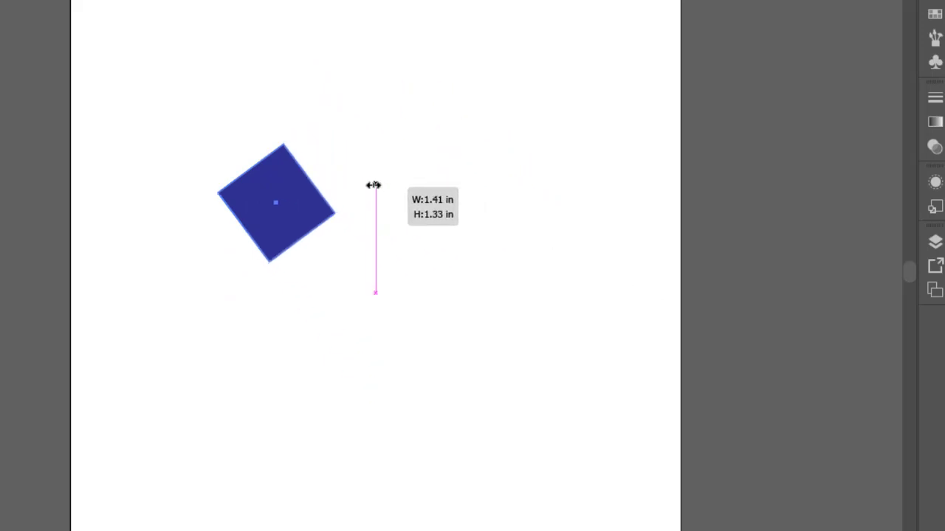
left_click_drag(289, 214, 216, 226)
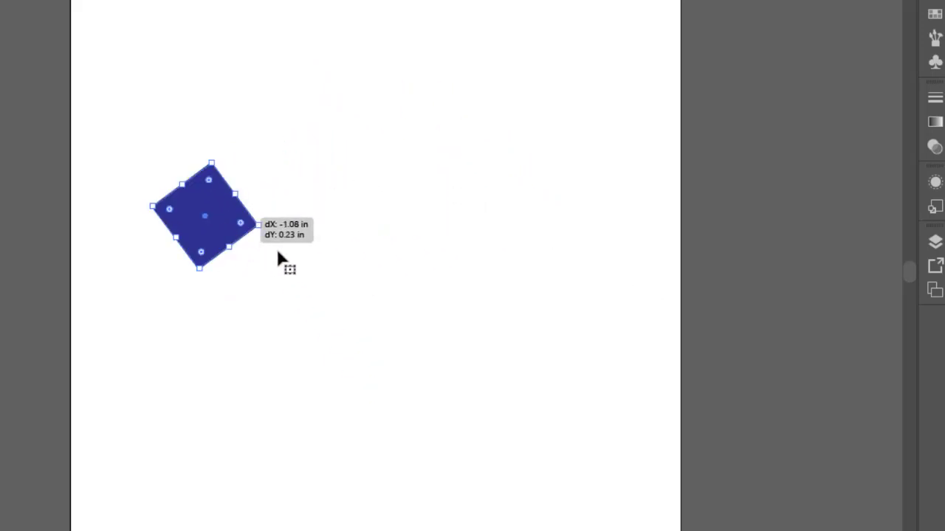
key("ctrl+c")
key("ctrl+v")
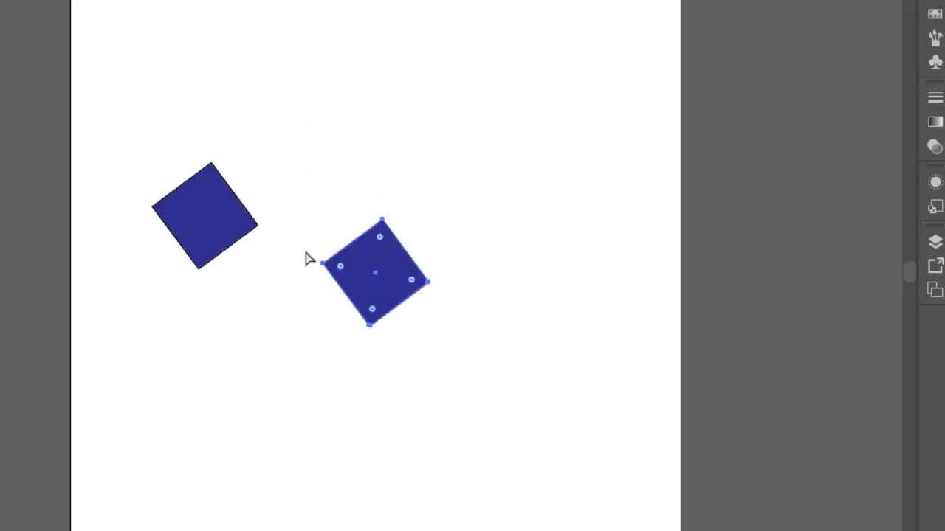
left_click_drag(392, 267, 326, 232)
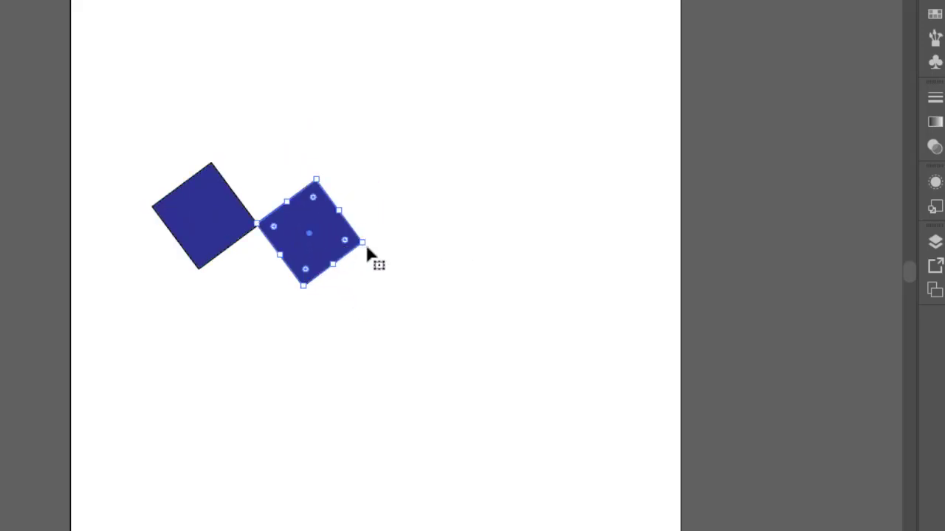
Paste third and fourth squares, continuing the corner-to-corner diagonal row
key("ctrl+v")
mouse_move(379, 256)
left_mouse_down()
mouse_move(418, 246)
mouse_move(404, 255)
mouse_move(536, 264)
mouse_move(534, 273)
left_mouse_up()
key("ctrl+v")
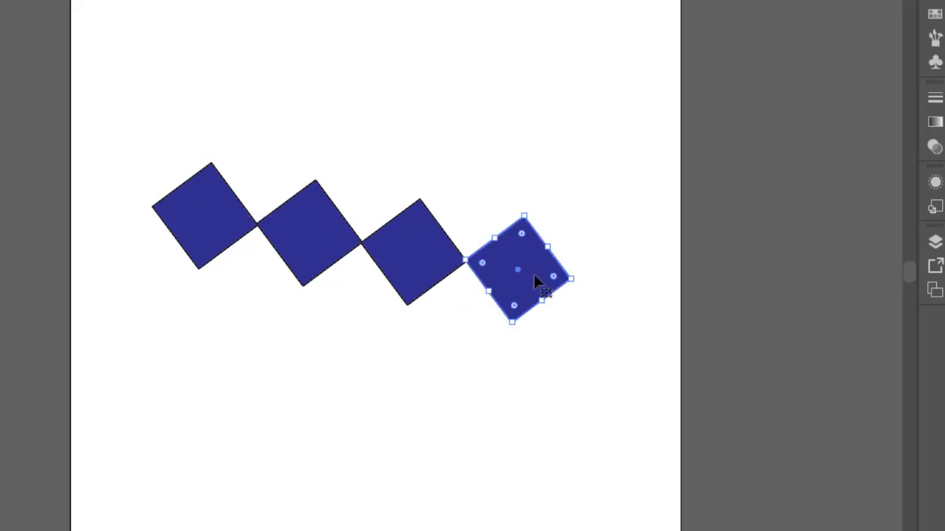
mouse_move(601, 431)
left_mouse_down()
mouse_move(601, 439)
mouse_move(306, 256)
mouse_move(165, 156)
mouse_move(486, 434)
mouse_move(485, 425)
left_mouse_up()
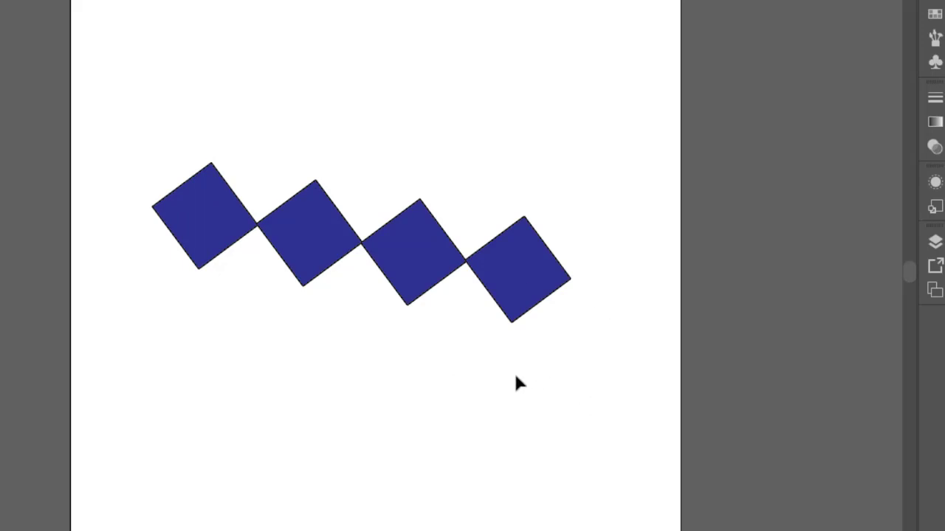
left_click_drag(546, 295, 568, 272)
key("ctrl+z")
Try shifting the later squares up-right together, undoing each move
left_click_drag(590, 401, 429, 175)
left_click_drag(497, 296, 595, 295)
key("ctrl+z")
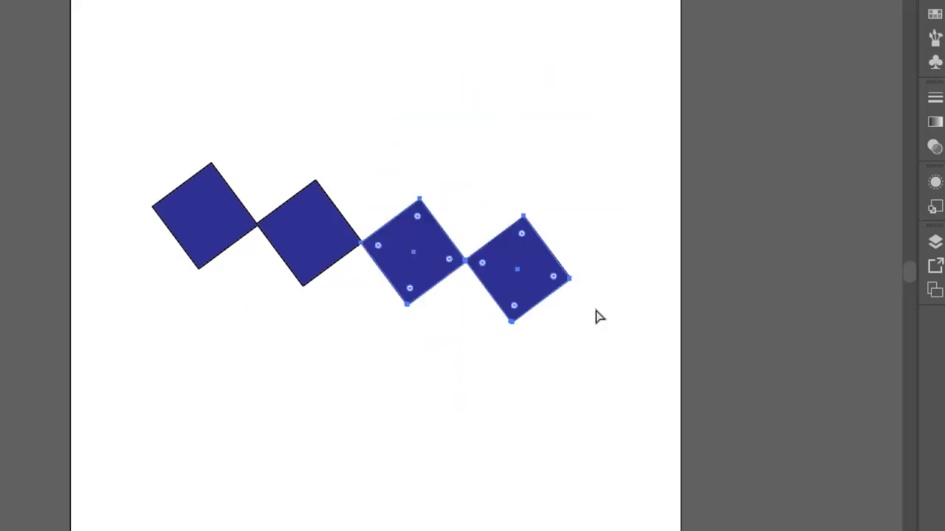
key("v")
left_click_drag(613, 329, 321, 177)
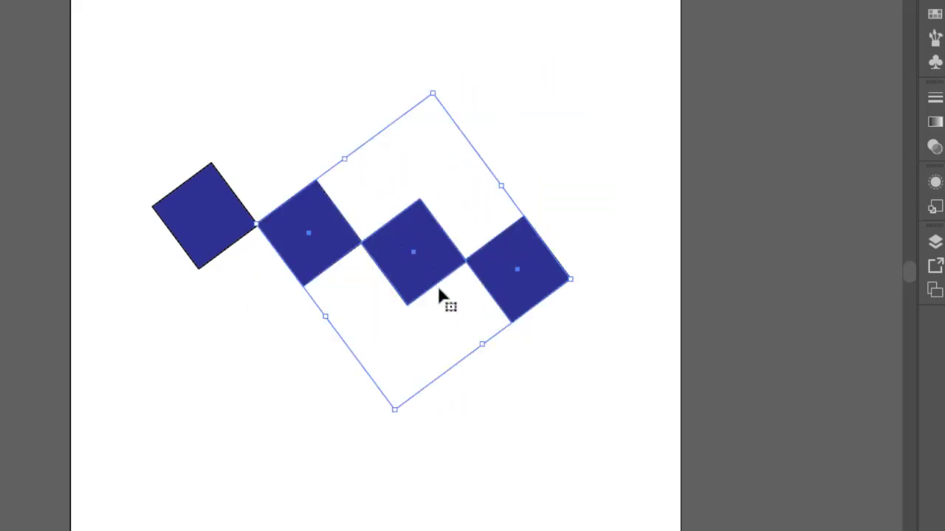
left_click_drag(528, 272, 570, 230)
key("ctrl+z")
Marquee-select all four squares and show their anchor points
left_click(626, 136)
mouse_move(639, 166)
left_mouse_down()
mouse_move(404, 348)
mouse_move(411, 361)
left_mouse_up()
left_click(404, 74)
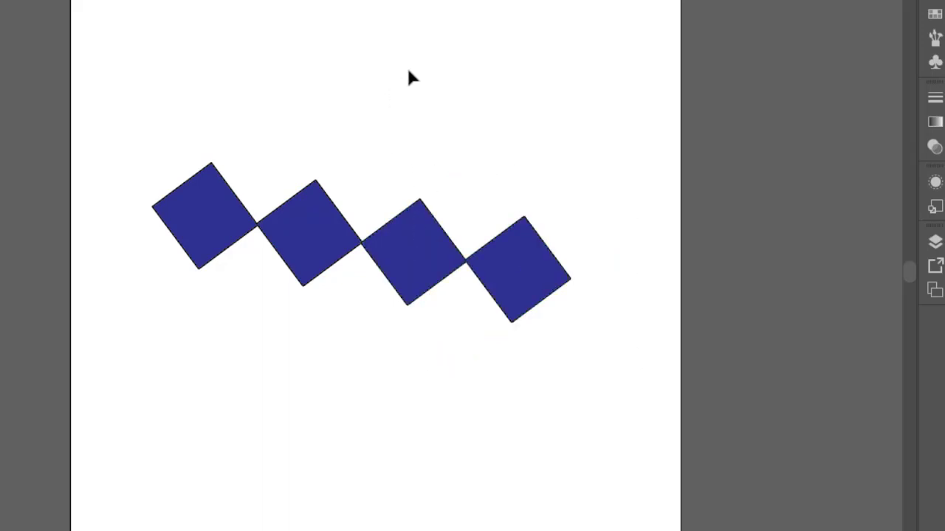
mouse_move(450, 42)
left_mouse_down()
mouse_move(310, 271)
mouse_move(300, 270)
left_mouse_up()
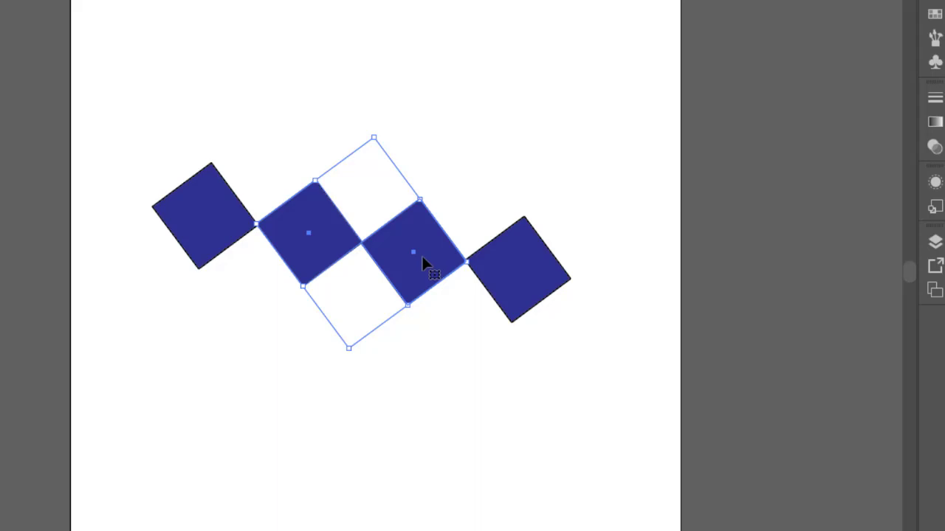
left_click(603, 98)
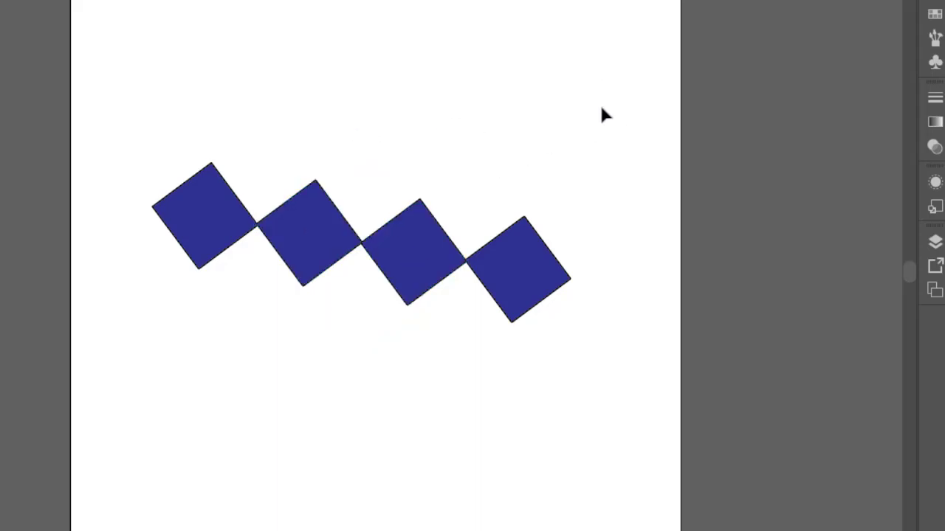
left_click_drag(602, 101, 165, 319)
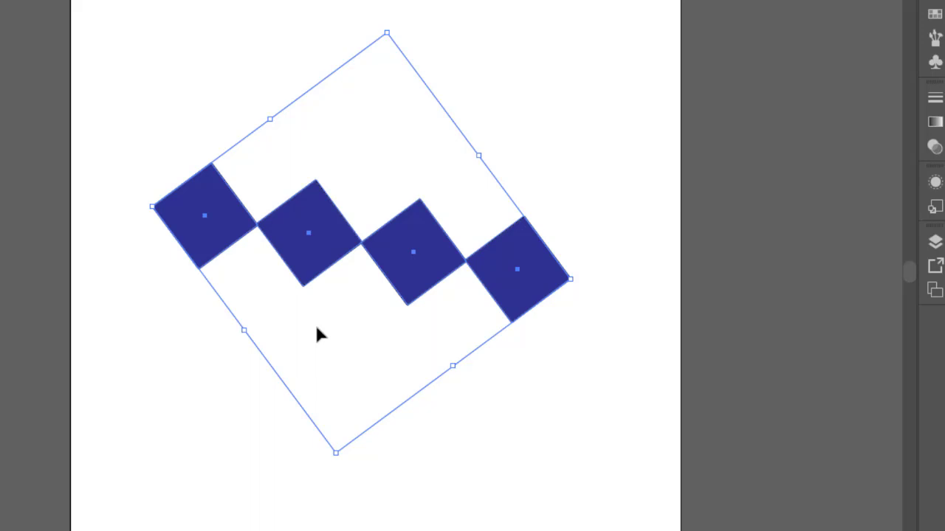
key("a")
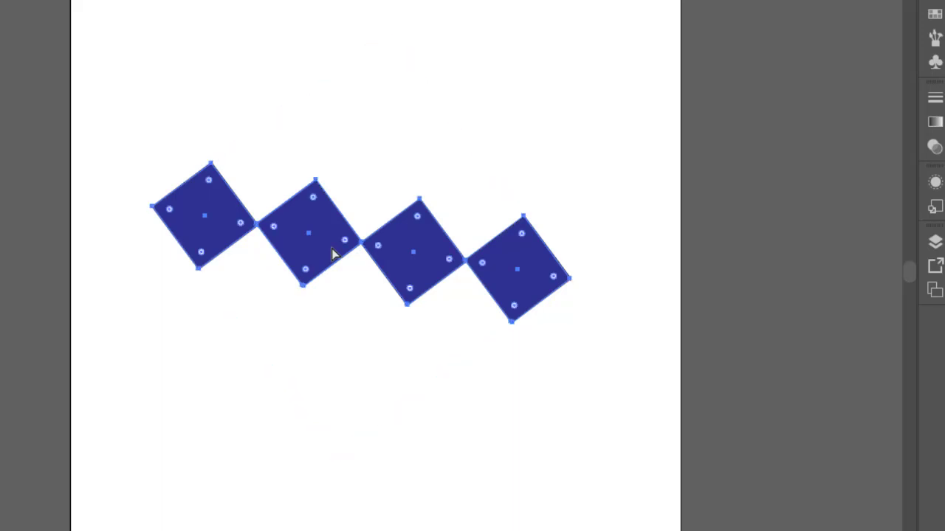
Group the four squares and settle the group slightly right of its spot
key("v")
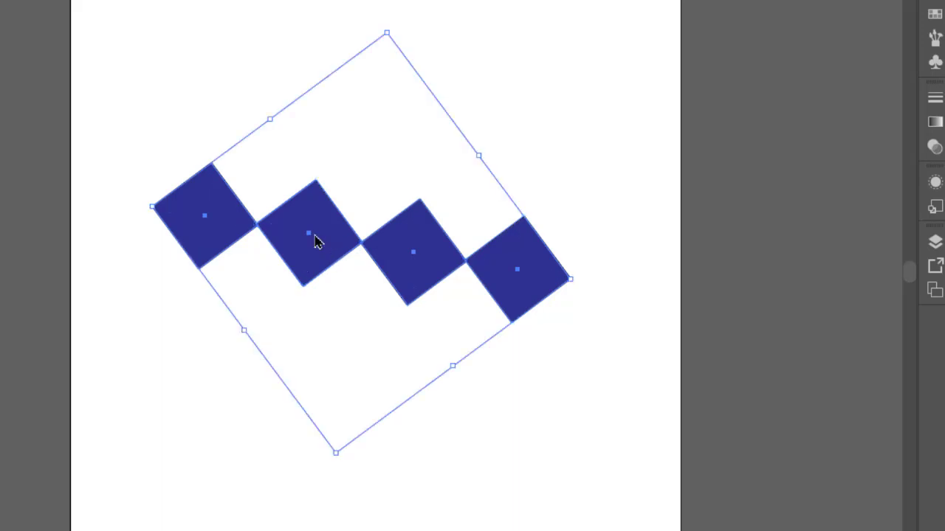
right_click(316, 236)
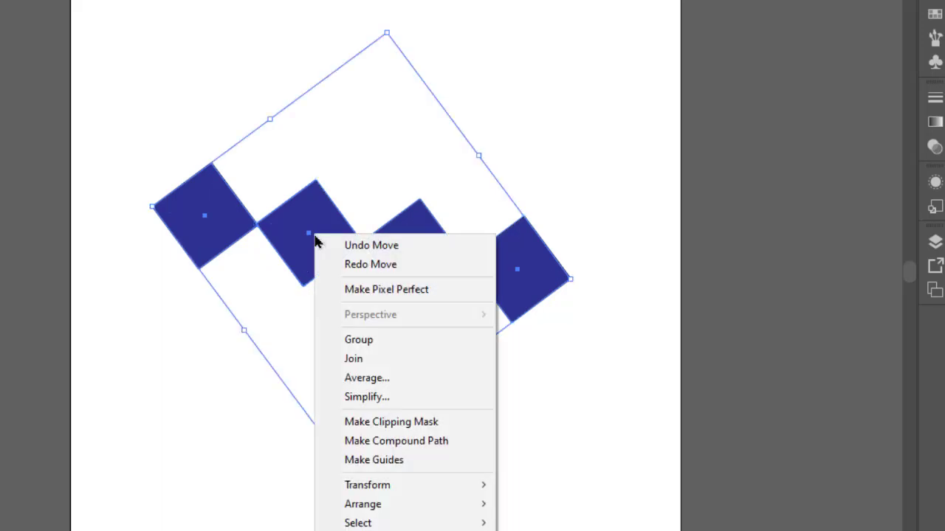
left_click(373, 340)
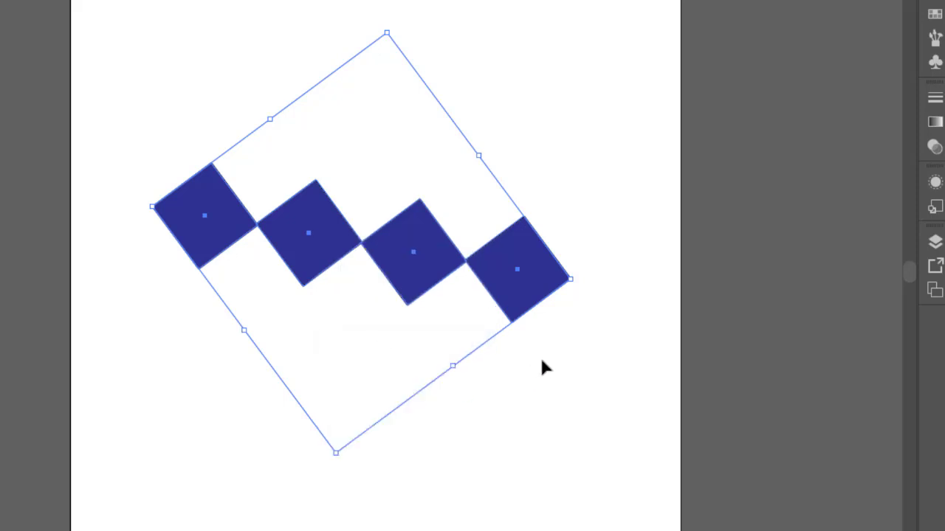
left_click(561, 359)
left_click_drag(528, 278, 581, 196)
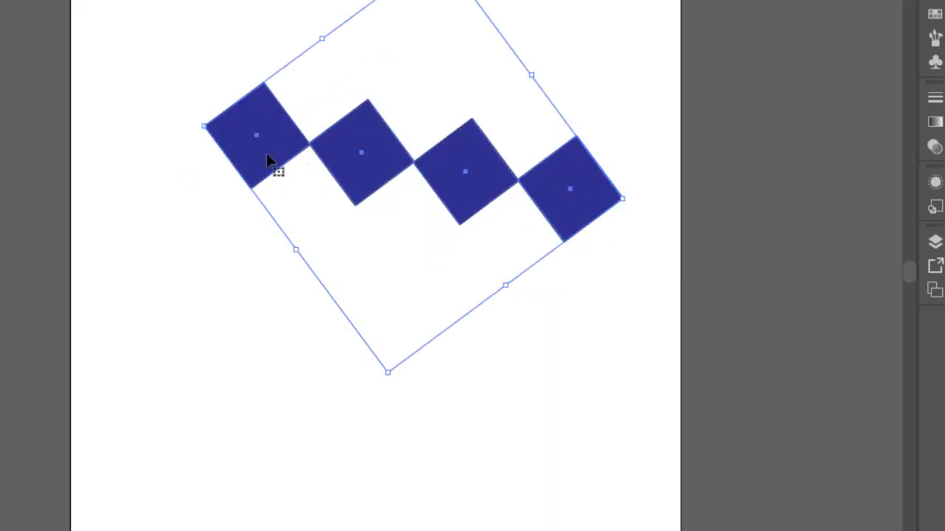
left_click_drag(258, 169, 197, 287)
mouse_move(307, 270)
left_mouse_down()
mouse_move(355, 208)
mouse_move(312, 312)
mouse_move(332, 317)
left_mouse_up()
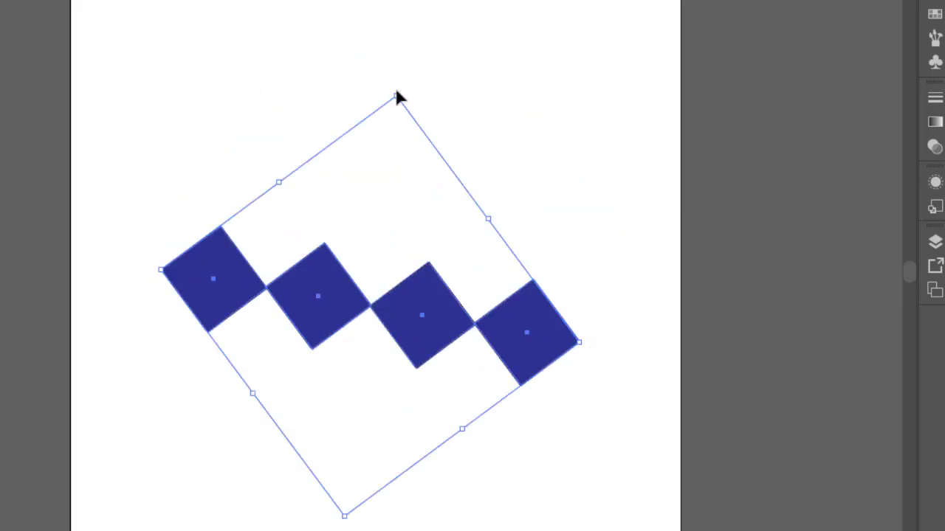
Rotate the group into a level row of diamonds and duplicate it below
left_click_drag(397, 87, 367, 61)
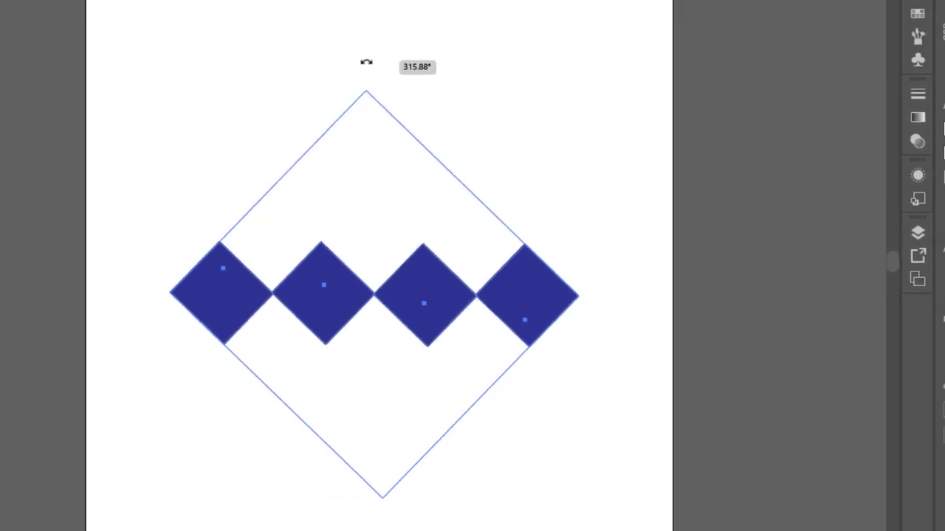
mouse_move(454, 247)
left_mouse_down()
mouse_move(395, 236)
mouse_move(375, 243)
mouse_move(419, 132)
mouse_move(429, 228)
mouse_move(429, 218)
left_mouse_up()
key("ctrl+shift+b")
Select both diamond rows and place a copy below, making four rows
left_click(516, 350)
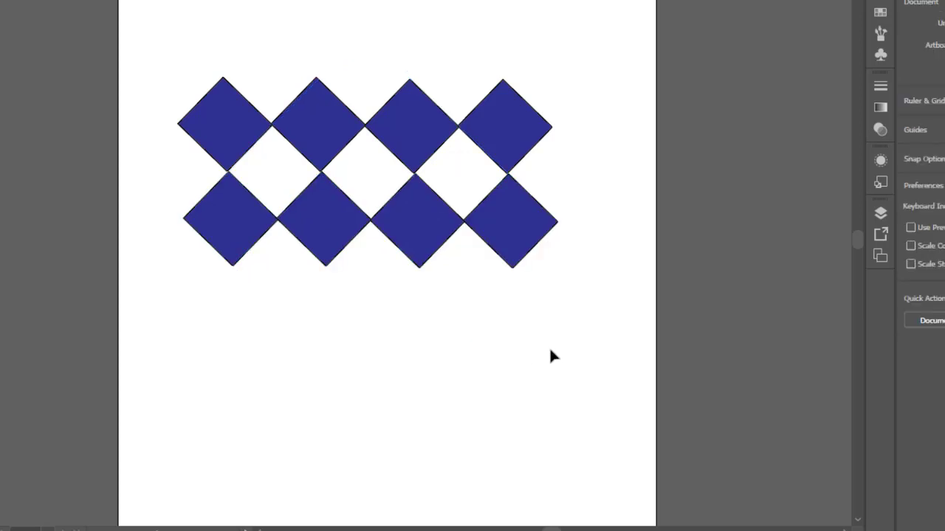
left_click(514, 221)
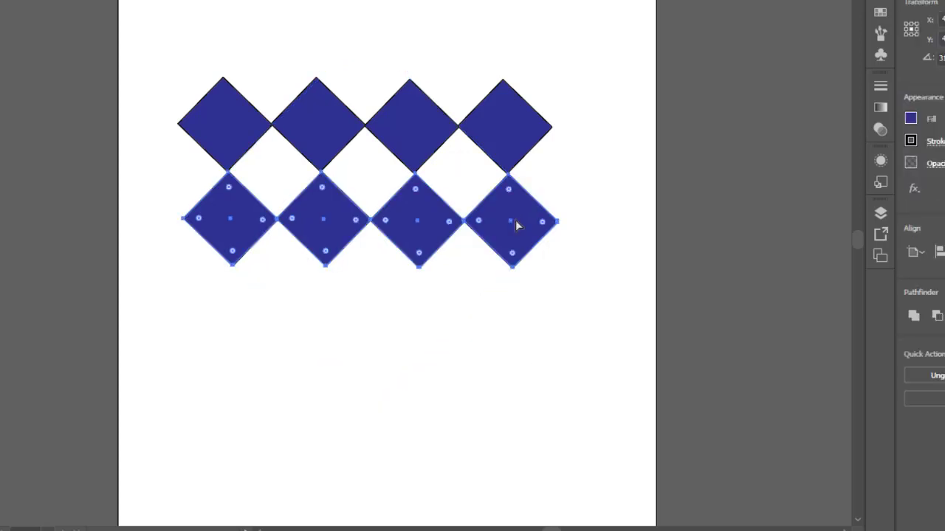
left_click_drag(605, 333, 230, 87)
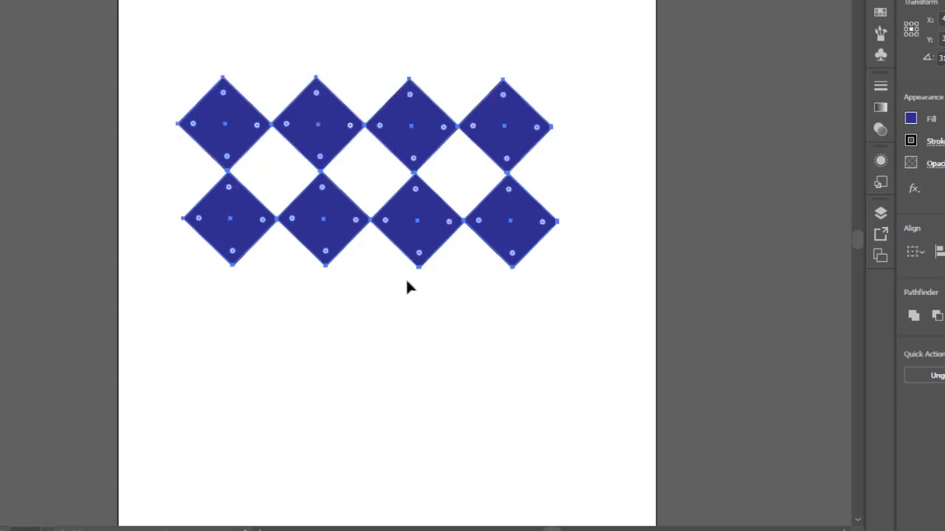
mouse_move(444, 221)
left_mouse_down()
mouse_move(418, 432)
mouse_move(428, 412)
mouse_move(435, 422)
left_mouse_up()
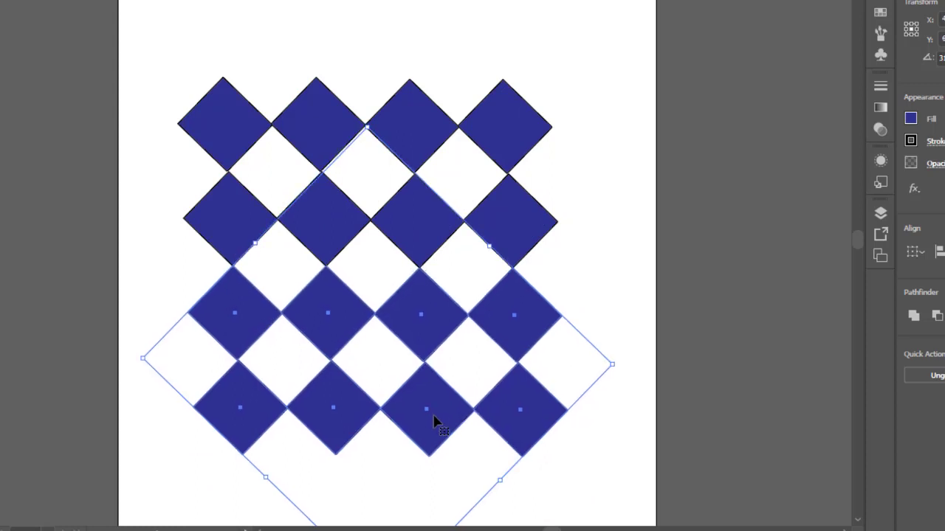
Nudge the copied rows with arrow keys to align with the pattern
key("Down")
key("Down")
key("Down")
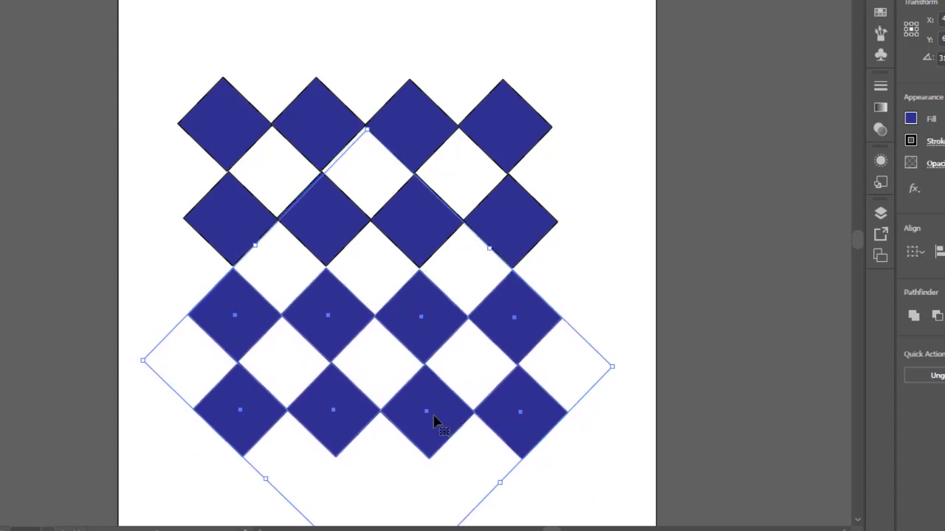
key("Left")
key("Up")
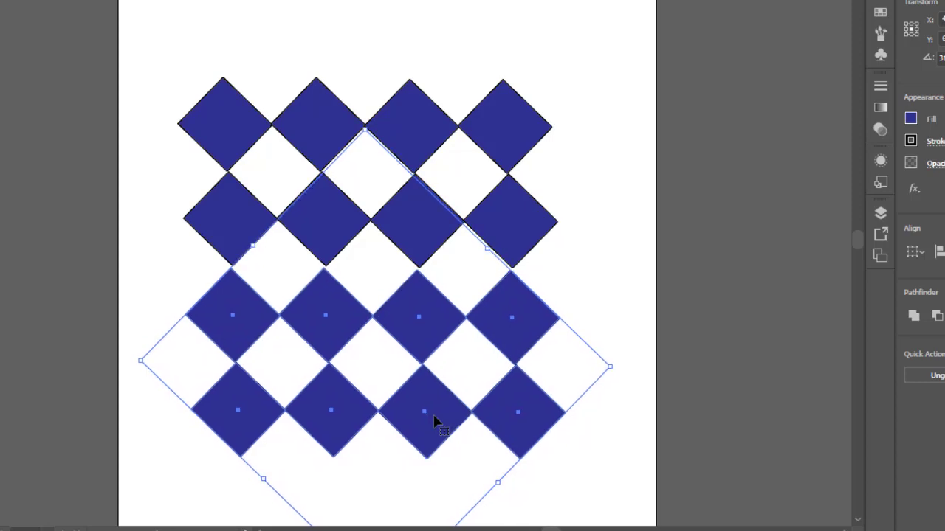
key("Right")
key("Right")
key("Up")
key("Left")
key("Up")
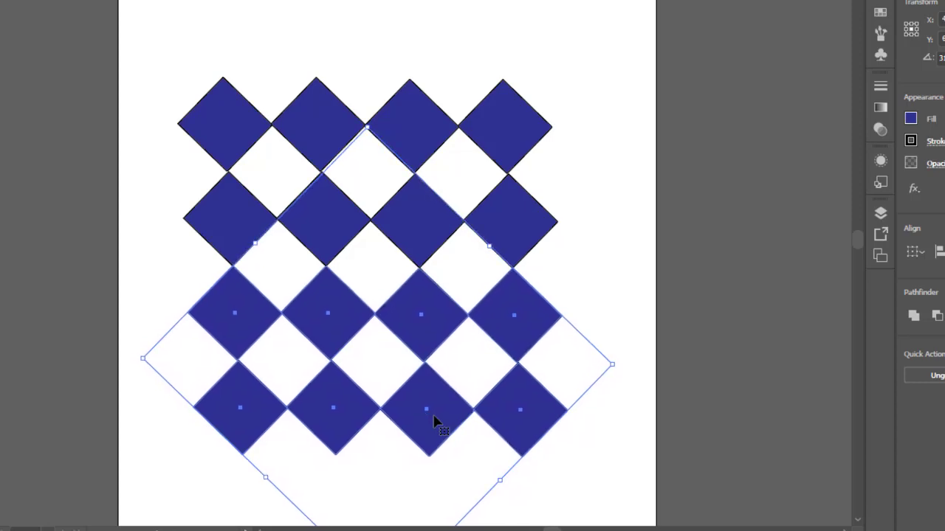
Select the entire diamond pattern and delete it
left_click(594, 198)
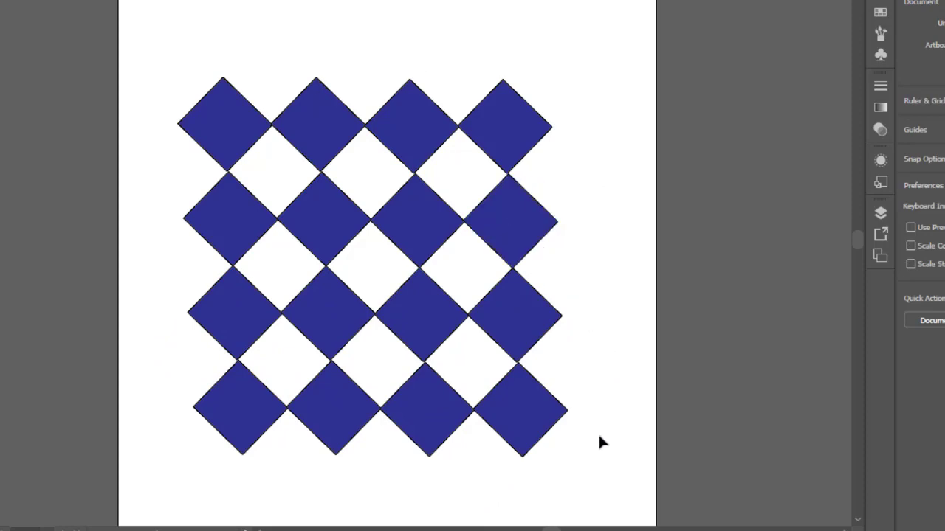
left_click_drag(599, 440, 158, 153)
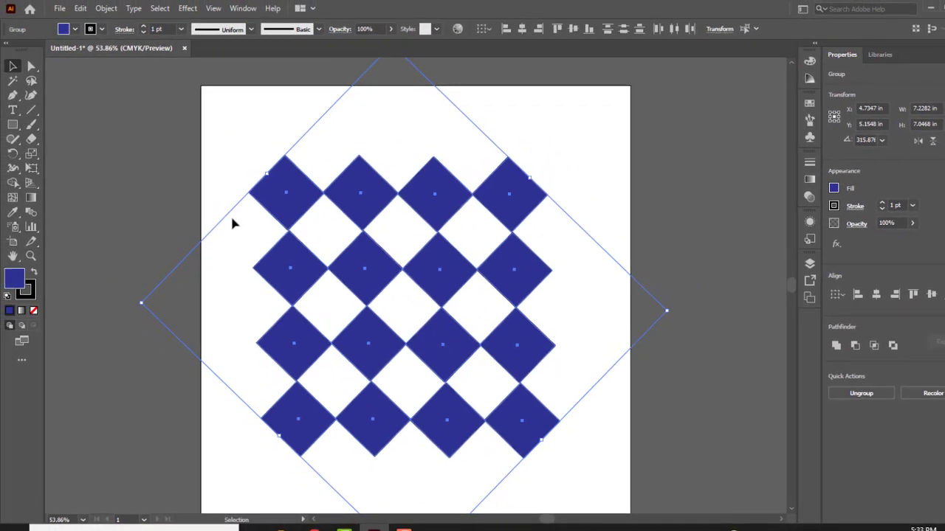
key("Delete")
Draw a 1.62-inch blue circle and a larger circle about 3.23 inches wide beside it
left_click(12, 127)
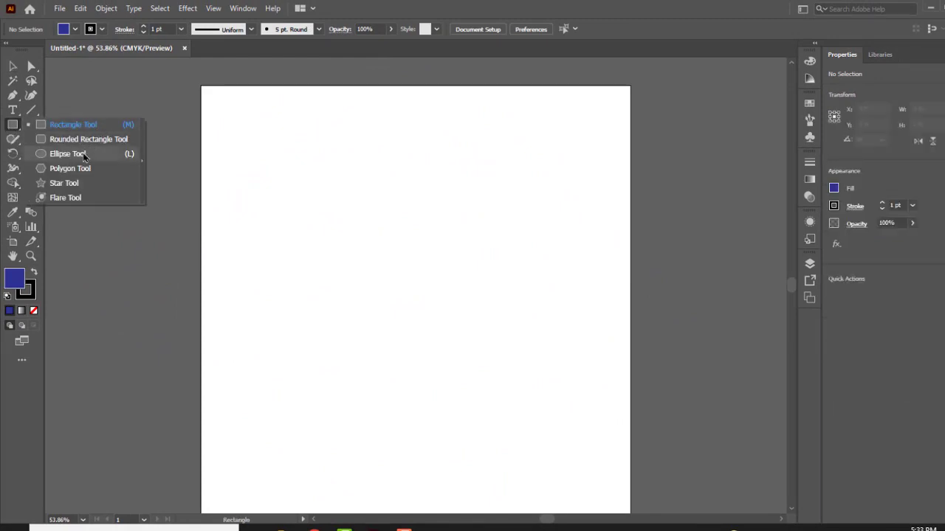
left_click(81, 154)
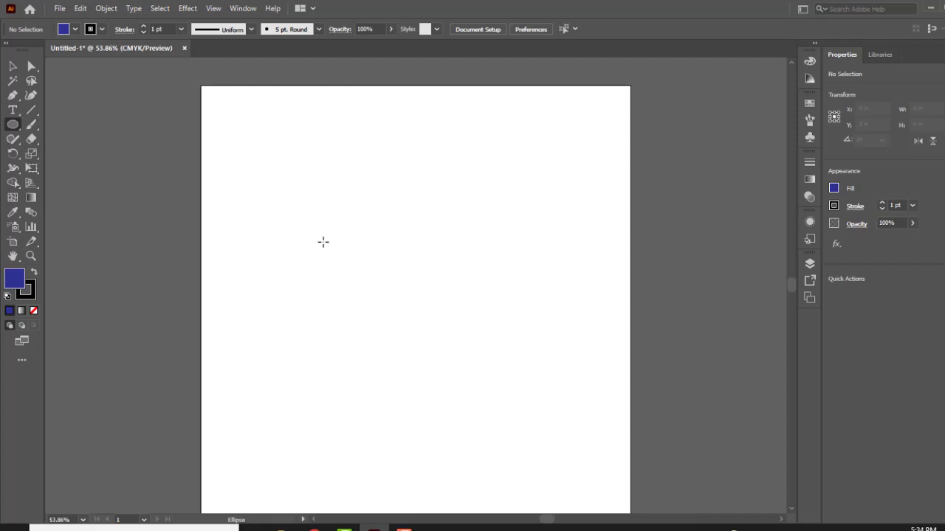
left_click_drag(322, 242, 344, 305)
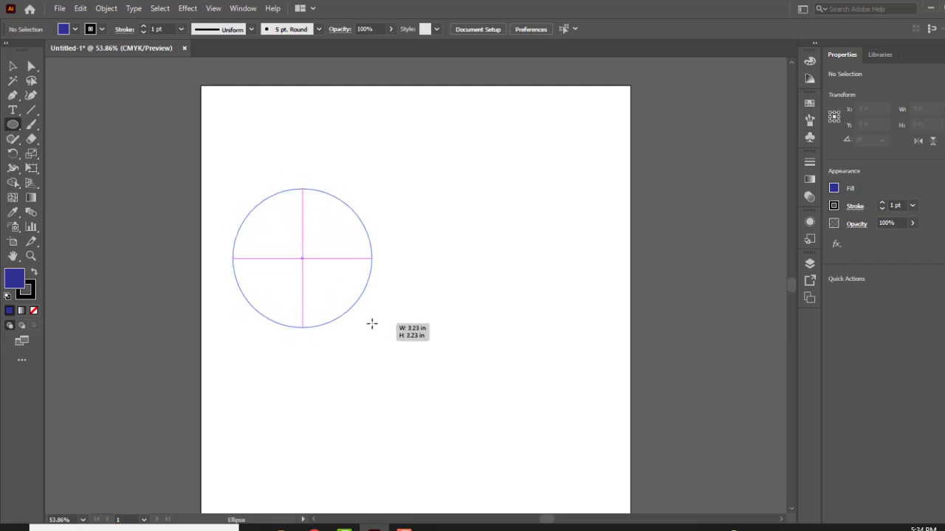
left_click_drag(344, 305, 372, 323)
left_click_drag(434, 240, 491, 310)
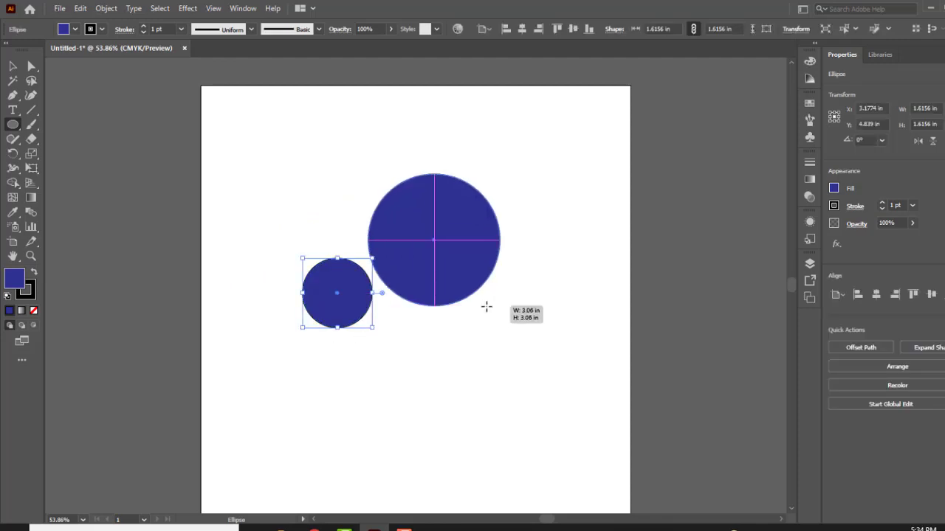
Switch to the Rectangle Tool and dismiss its size dialog without creating a shape
left_click(13, 124)
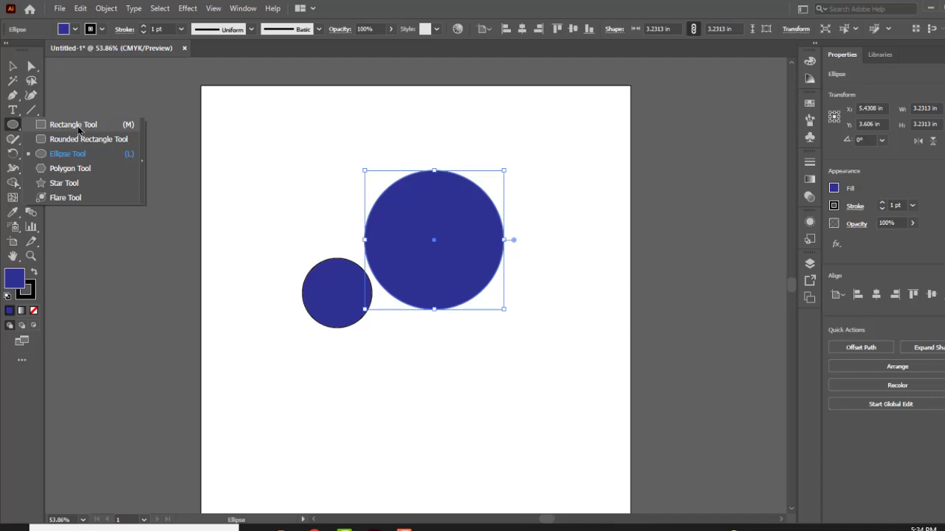
left_click(77, 130)
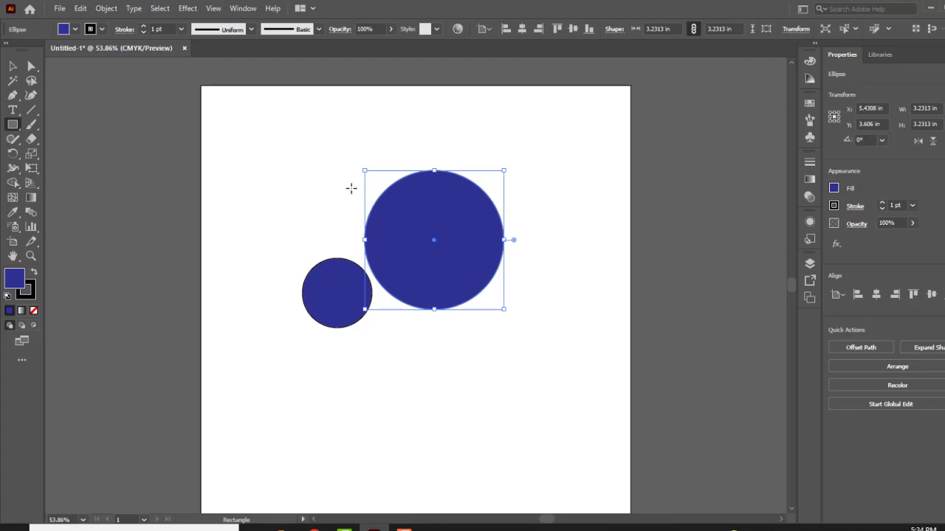
left_click(121, 114)
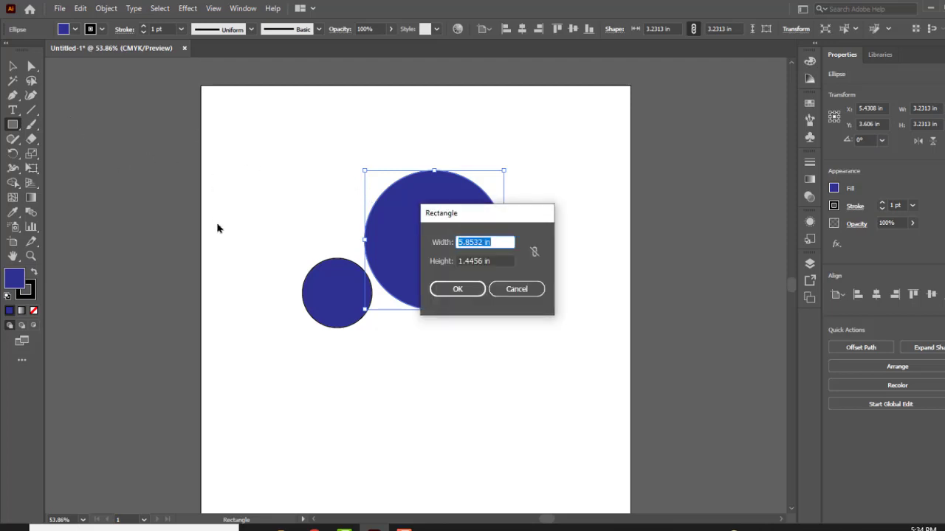
left_click(502, 291)
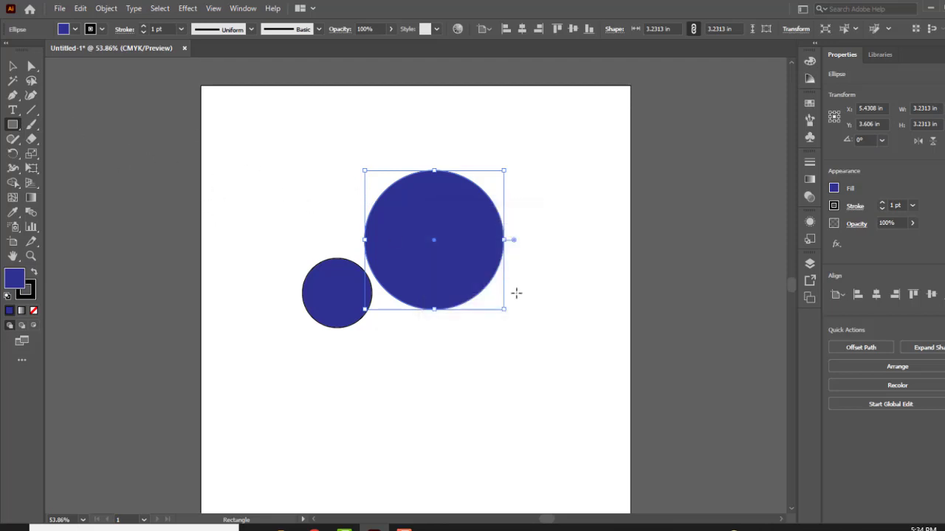
Draw a long rectangle above the circles and fill it red (EF1111)
left_click_drag(260, 133, 540, 156)
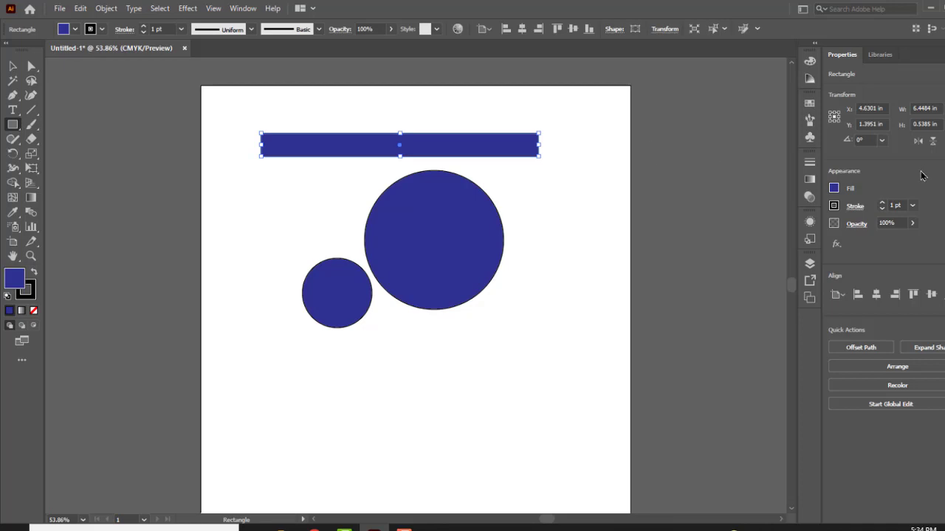
double_click(12, 278)
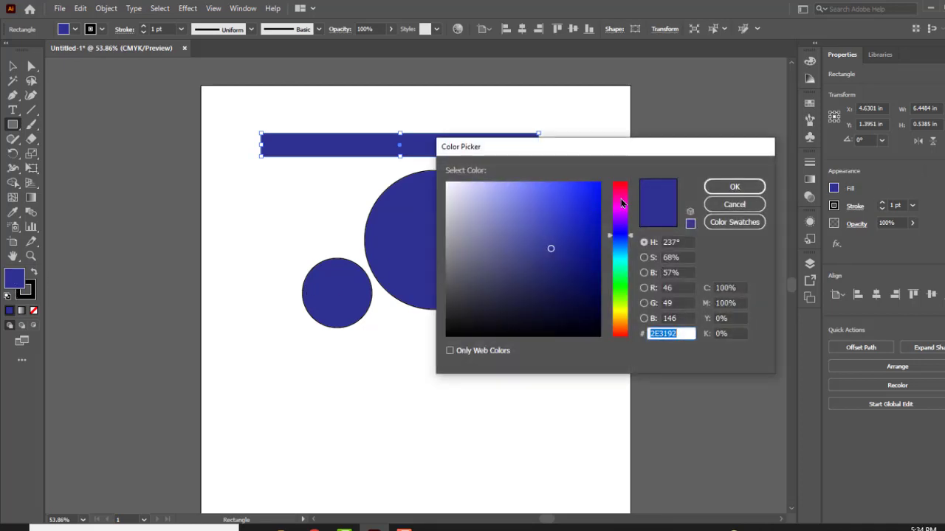
left_click(624, 184)
left_click(590, 192)
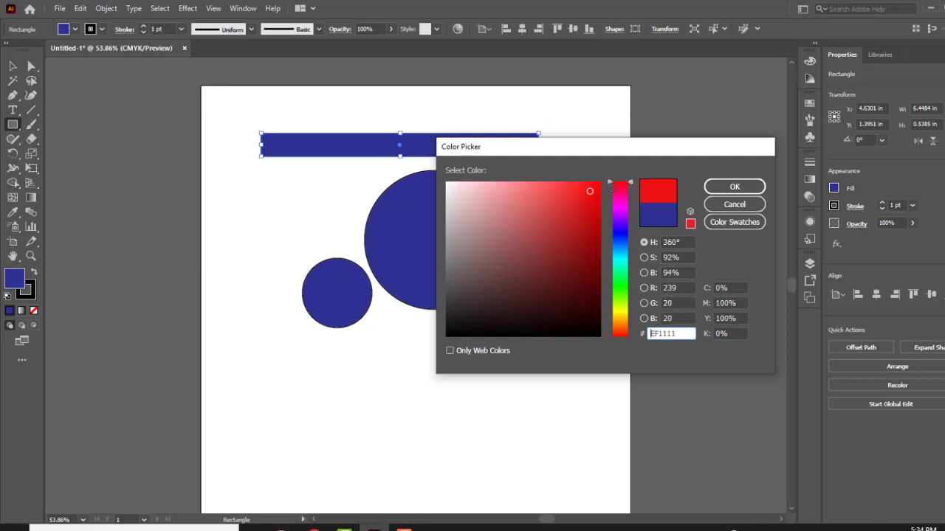
left_click(731, 189)
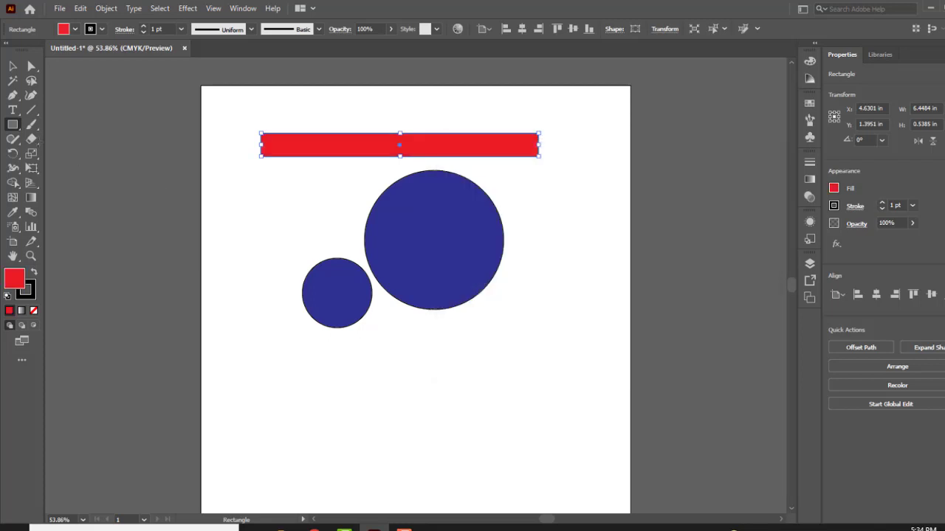
Move the small circle beside the big one and lay the red bar across both middles
left_click(12, 67)
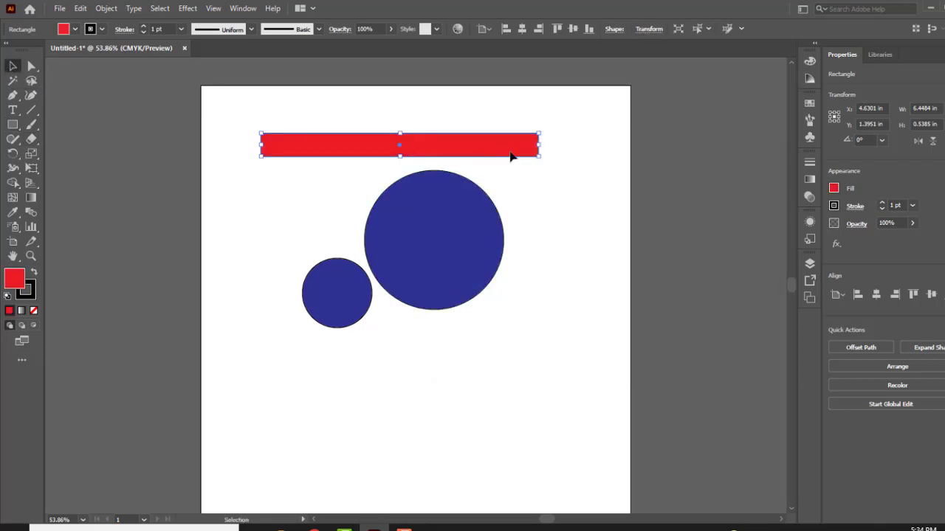
mouse_move(509, 151)
left_mouse_down()
mouse_move(536, 198)
mouse_move(542, 249)
mouse_move(527, 295)
left_mouse_up()
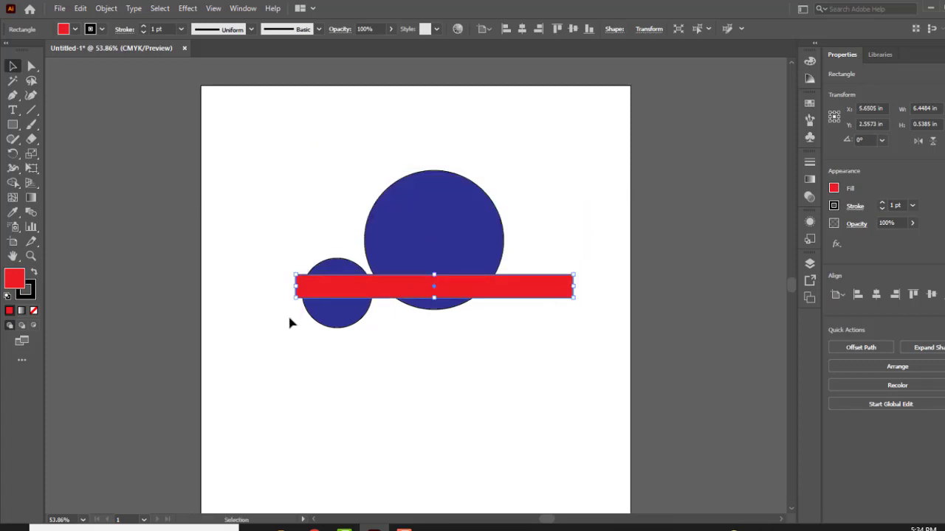
left_click(334, 321)
left_click_drag(334, 321, 320, 268)
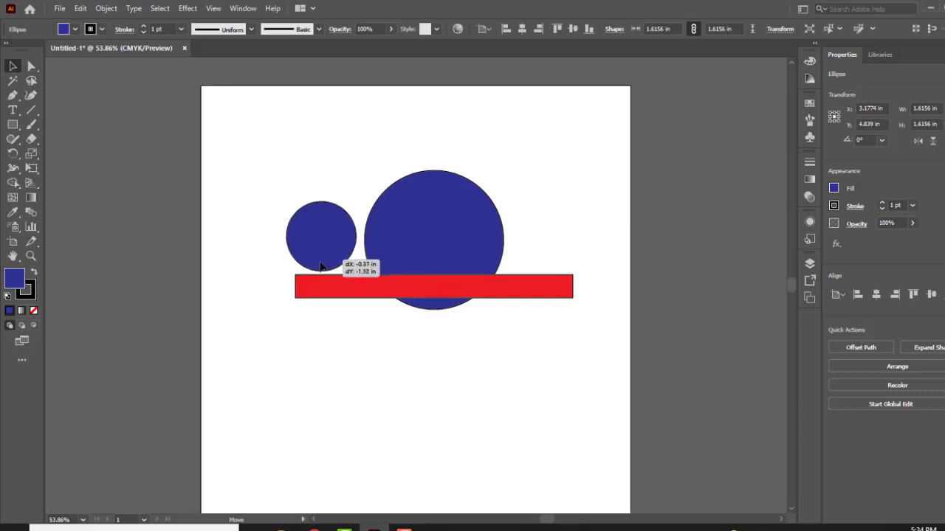
left_click_drag(536, 284, 513, 238)
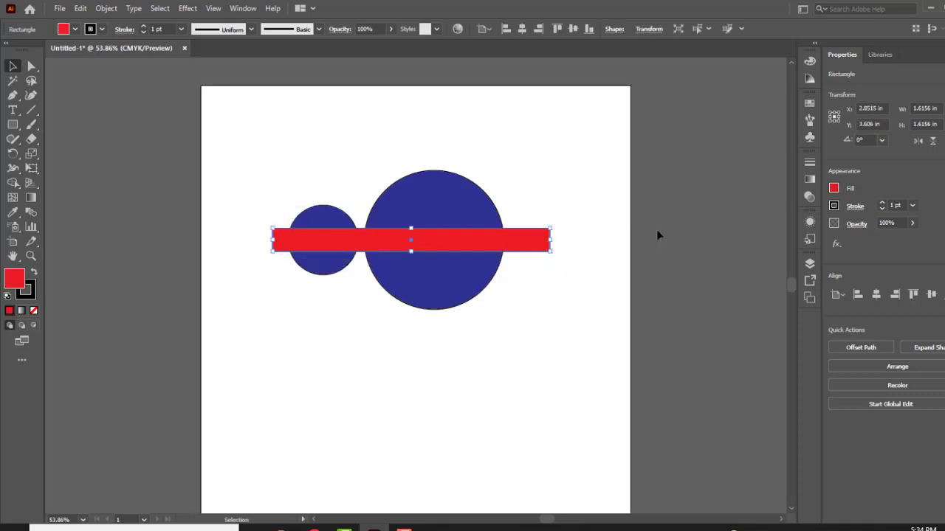
Give the small circle a yellow swatch fill
left_click(334, 220)
left_click(834, 189)
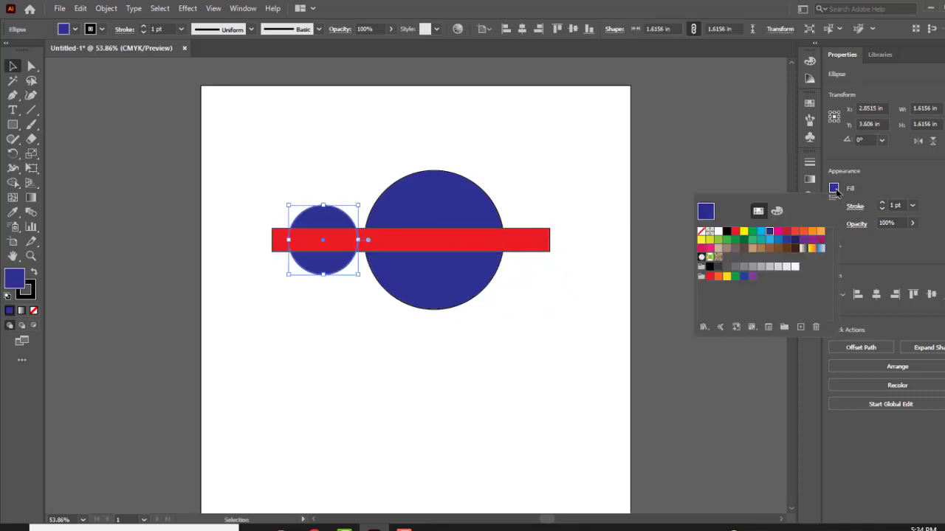
left_click(742, 233)
left_click(403, 360)
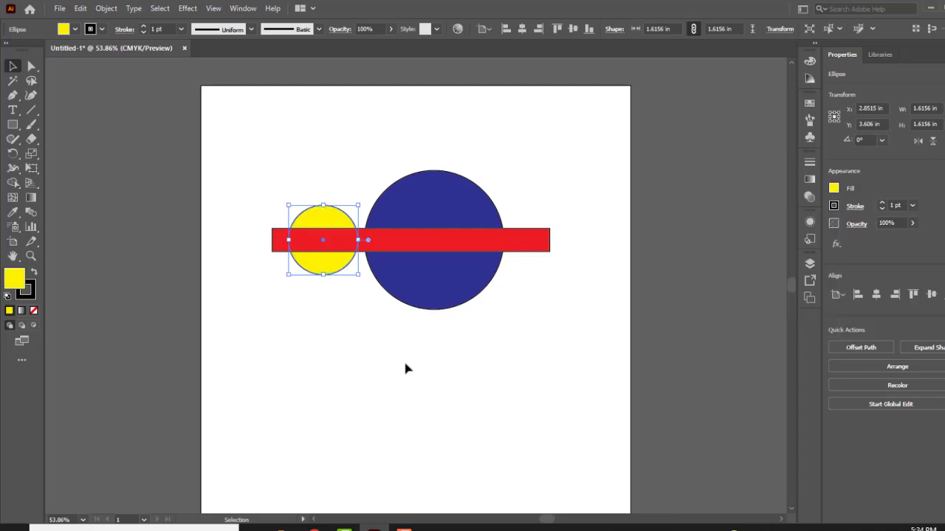
Bring the blue circle forward in front of the red bar with Arrange > Bring Forward
scroll(365, 259, "down", 1)
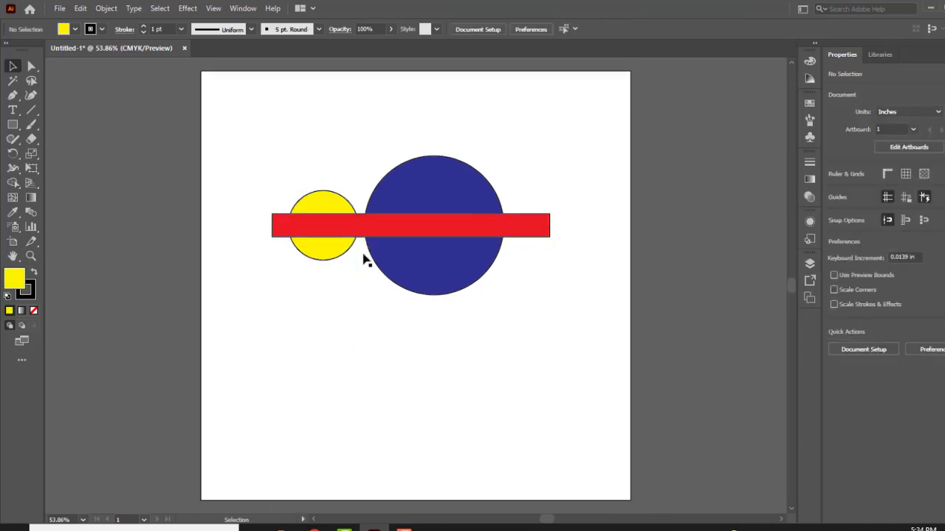
scroll(421, 207, "up", 1, "alt")
scroll(424, 204, "up", 1, "alt")
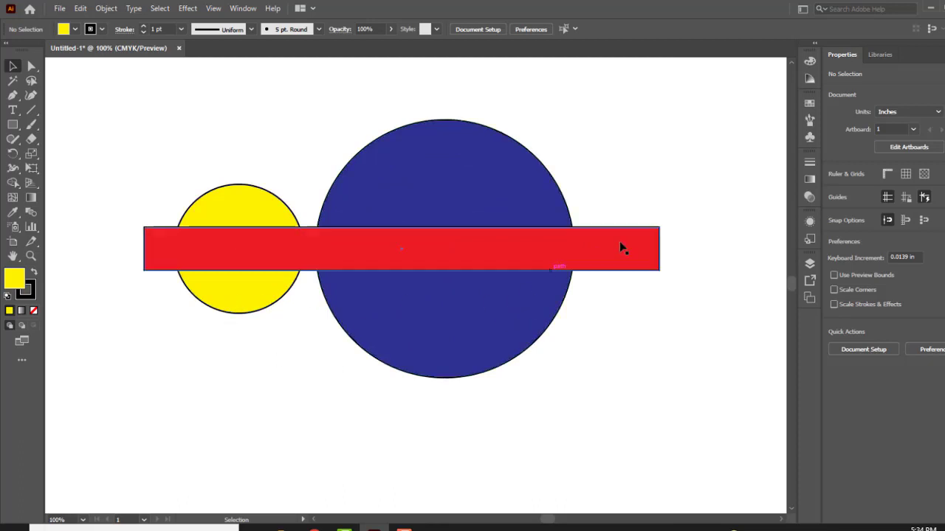
left_click(530, 183)
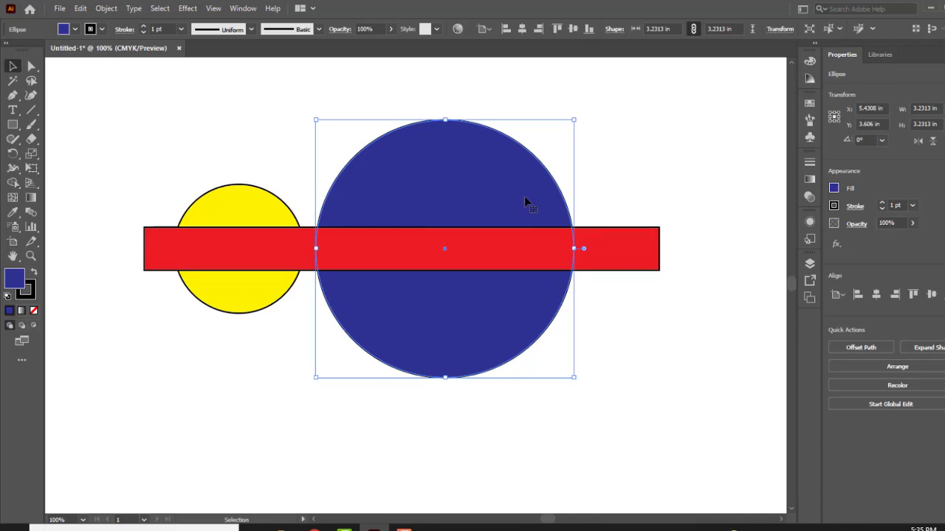
right_click(507, 175)
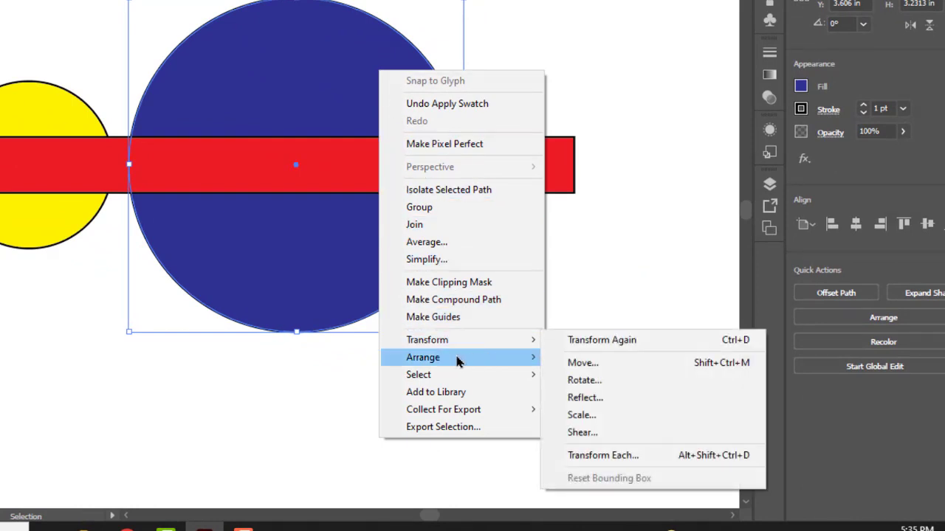
mouse_move(423, 358)
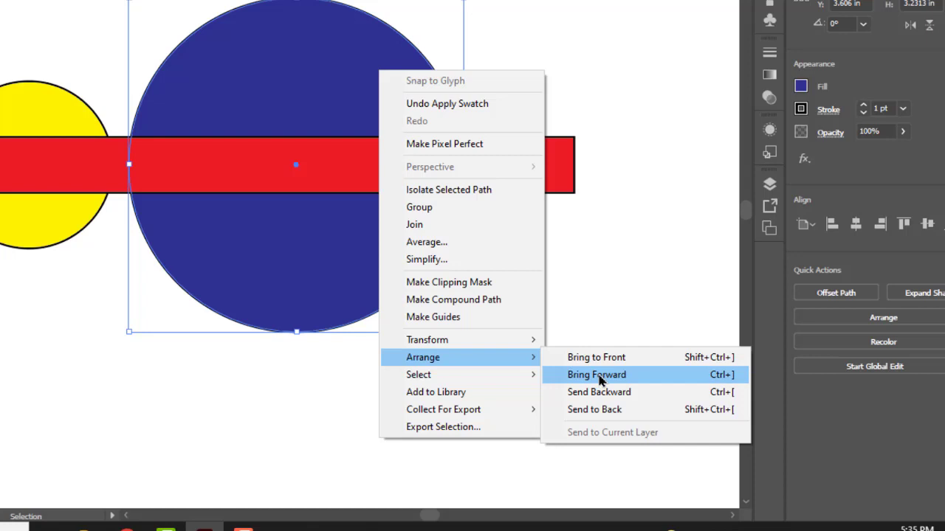
left_click(599, 375)
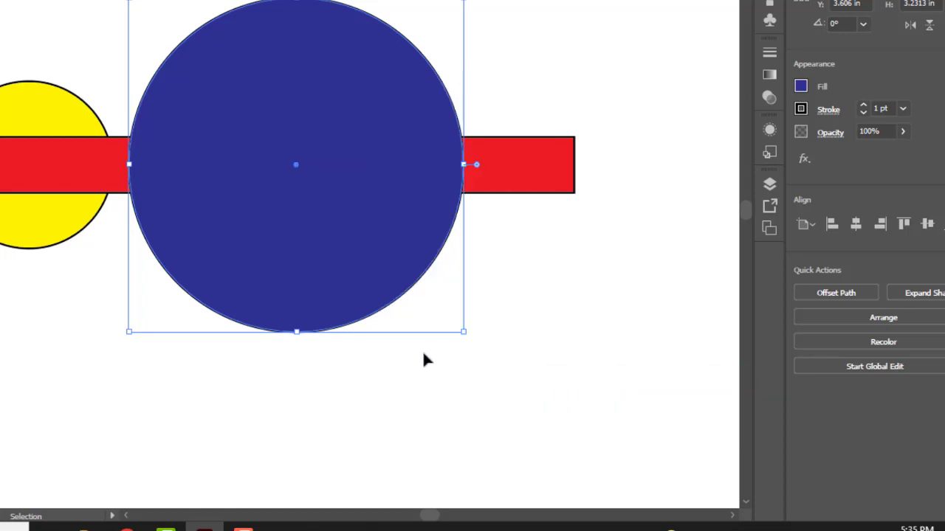
Drag the blue circle left over the yellow circle and nudge the red bar into place
left_click(249, 378)
left_click_drag(322, 211, 219, 207)
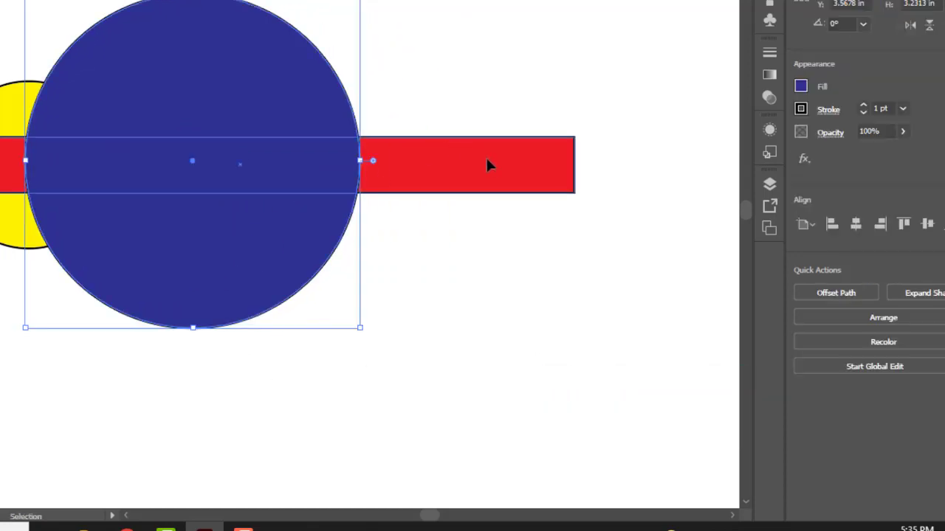
left_click_drag(487, 164, 364, 152)
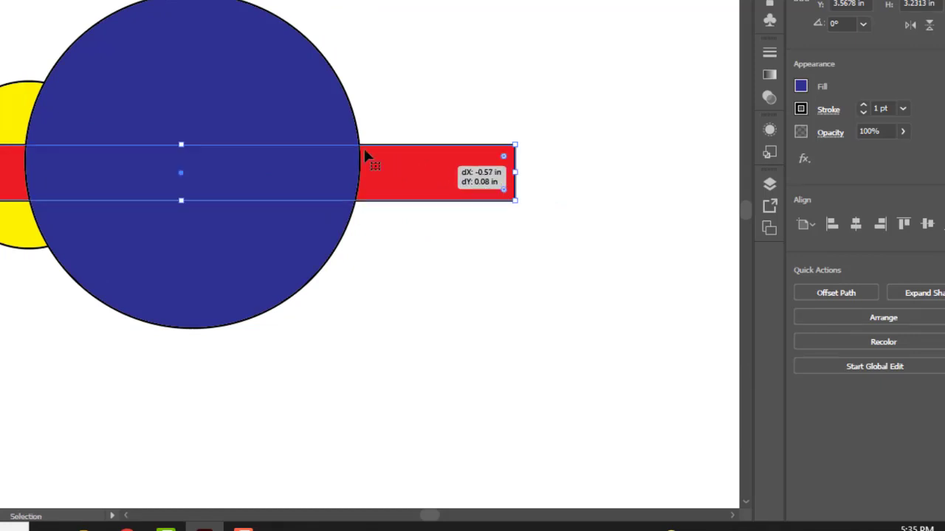
mouse_move(243, 74)
left_mouse_down()
mouse_move(257, 62)
mouse_move(246, 66)
left_mouse_up()
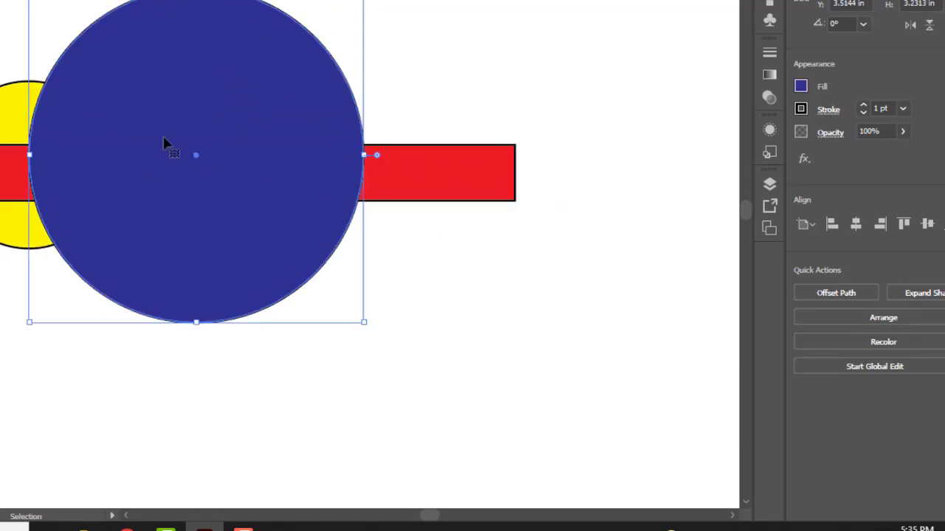
left_click(492, 234)
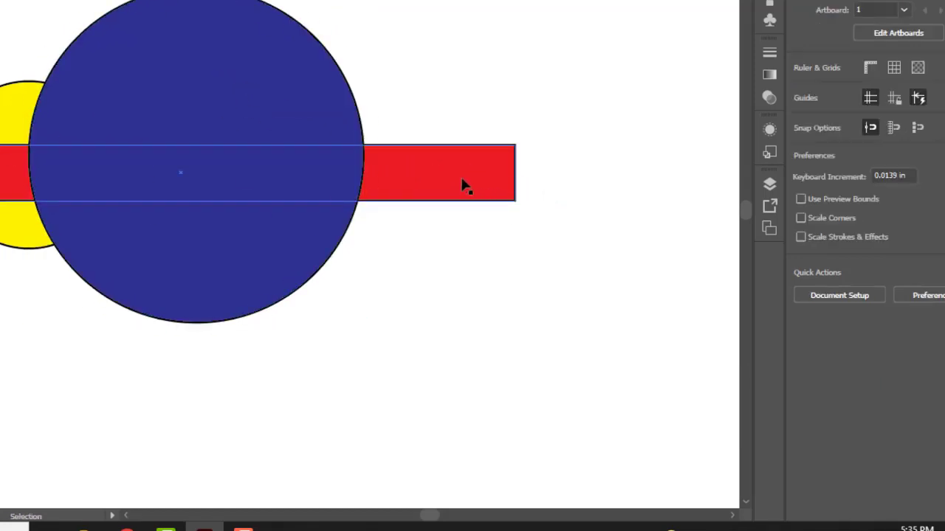
mouse_move(462, 180)
left_mouse_down()
mouse_move(459, 170)
mouse_move(476, 191)
mouse_move(544, 219)
left_mouse_up()
left_click(295, 113)
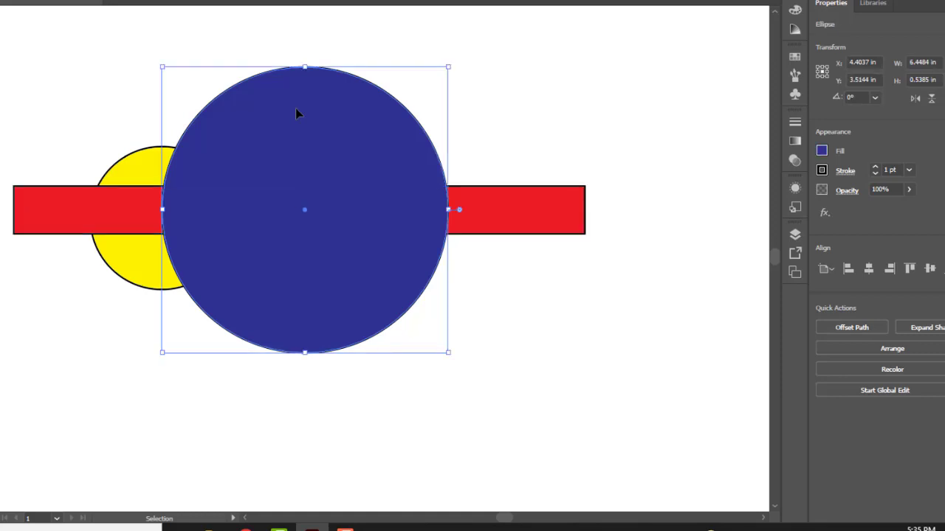
left_click(98, 299)
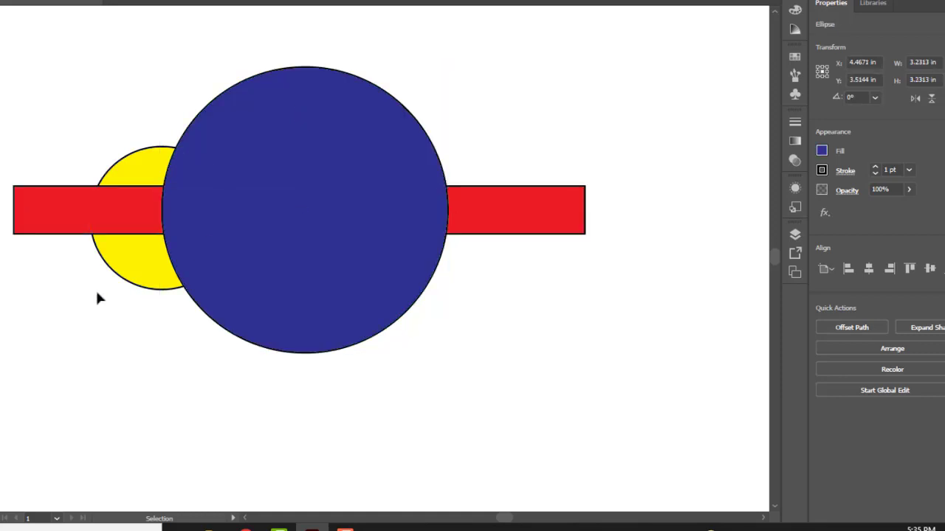
left_click(128, 266)
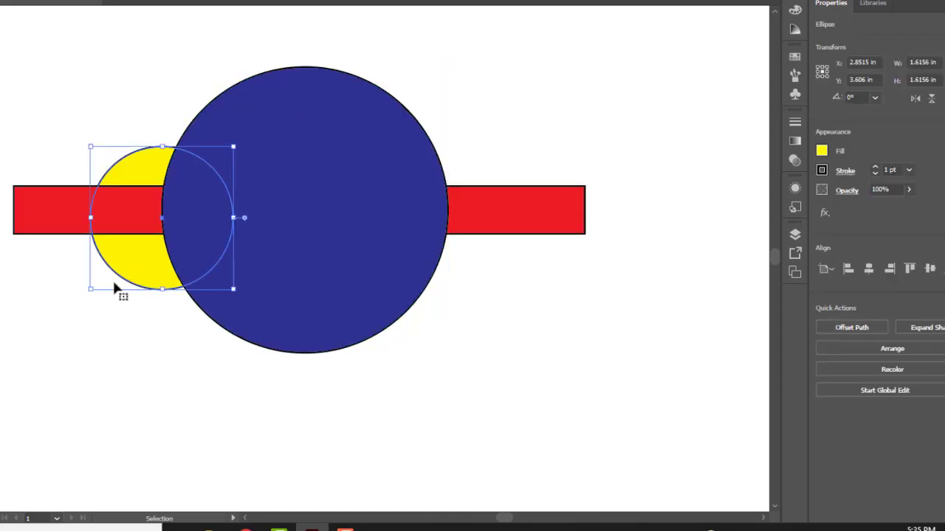
left_click_drag(545, 200, 545, 204)
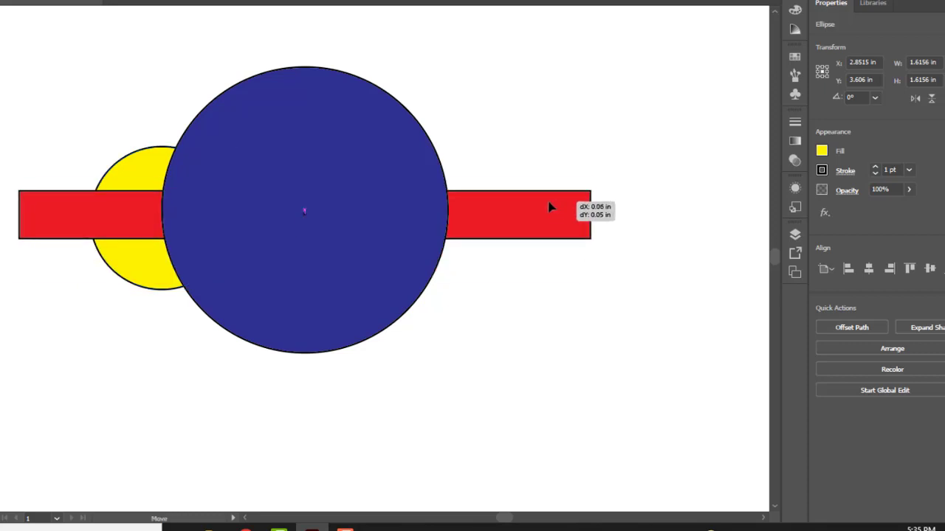
Restack the red bar with Bring to Front then Send Backward, so it sits behind blue, over yellow
right_click(500, 221)
mouse_move(538, 454)
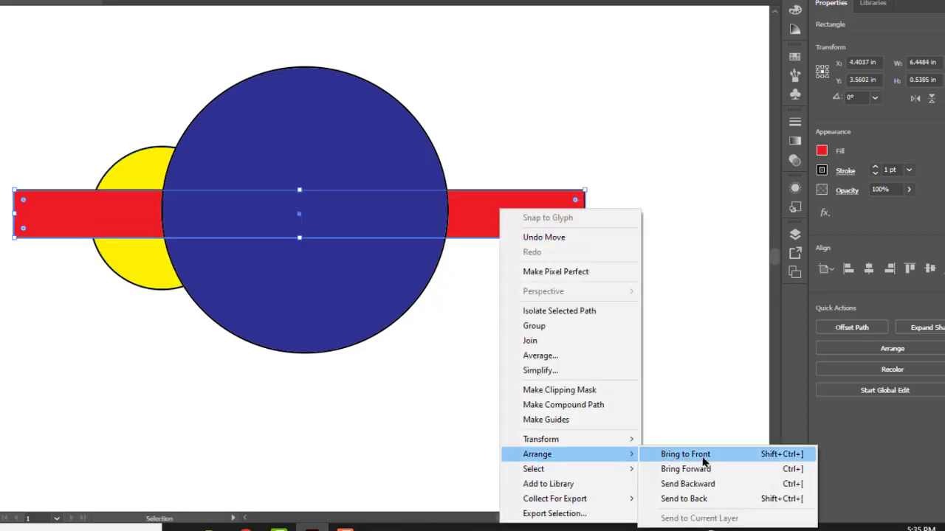
left_click(689, 499)
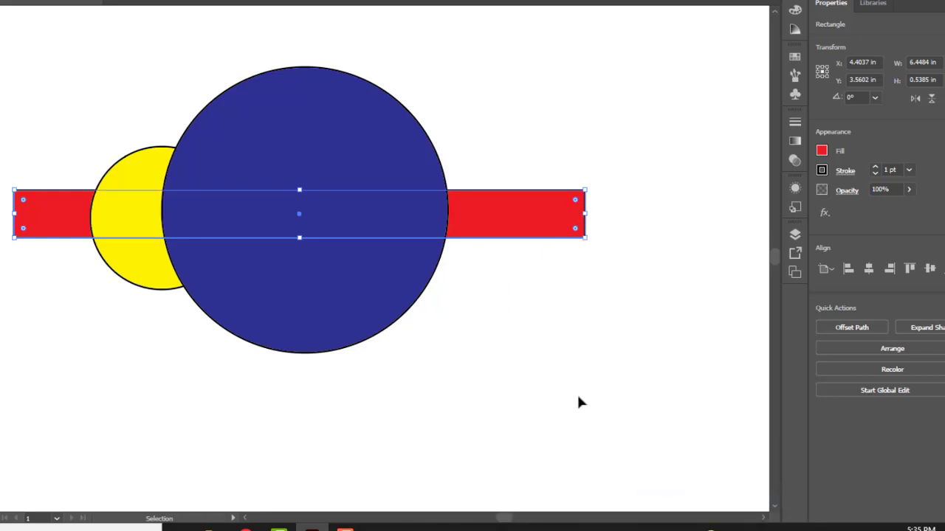
left_click(579, 402)
left_click_drag(498, 219, 495, 215)
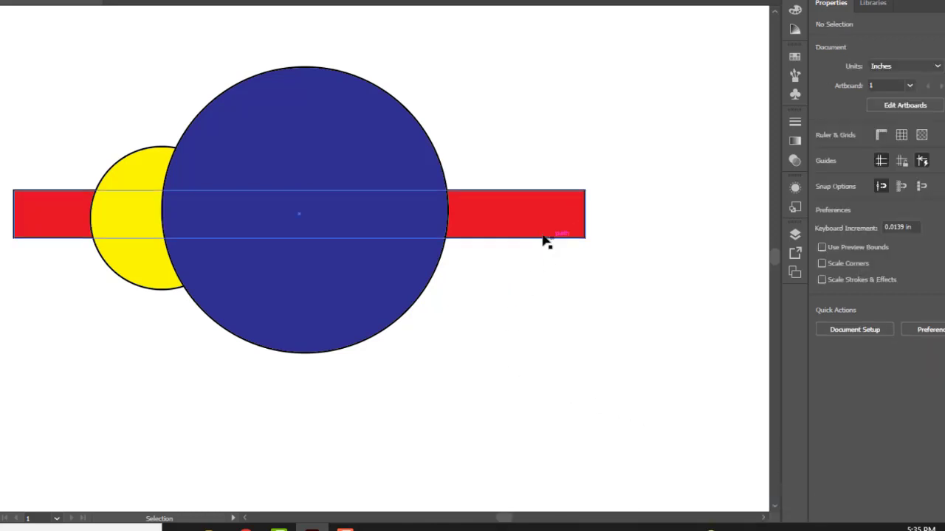
right_click(493, 211)
mouse_move(531, 454)
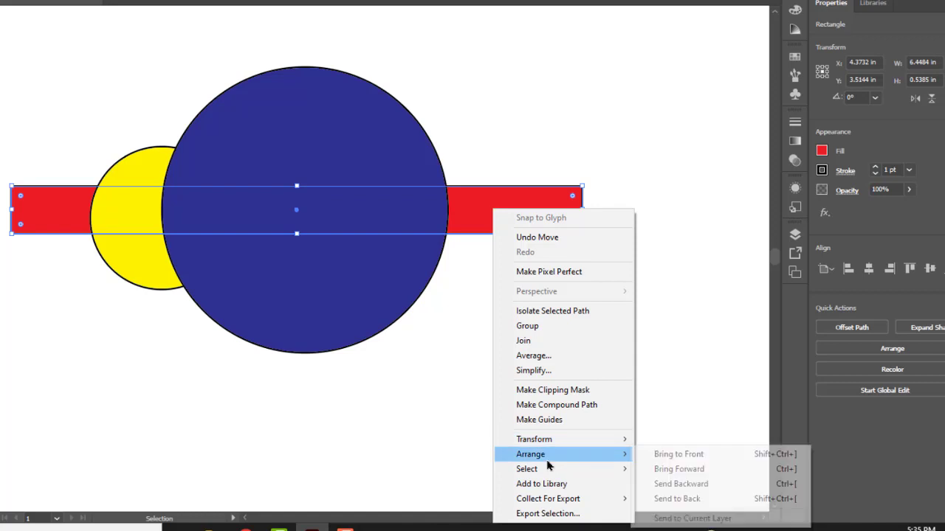
left_click(690, 456)
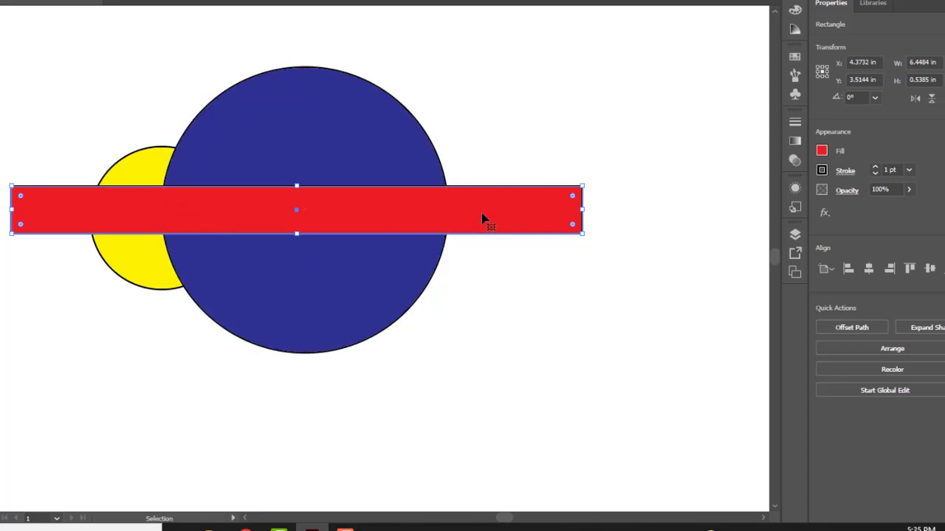
right_click(483, 219)
mouse_move(550, 454)
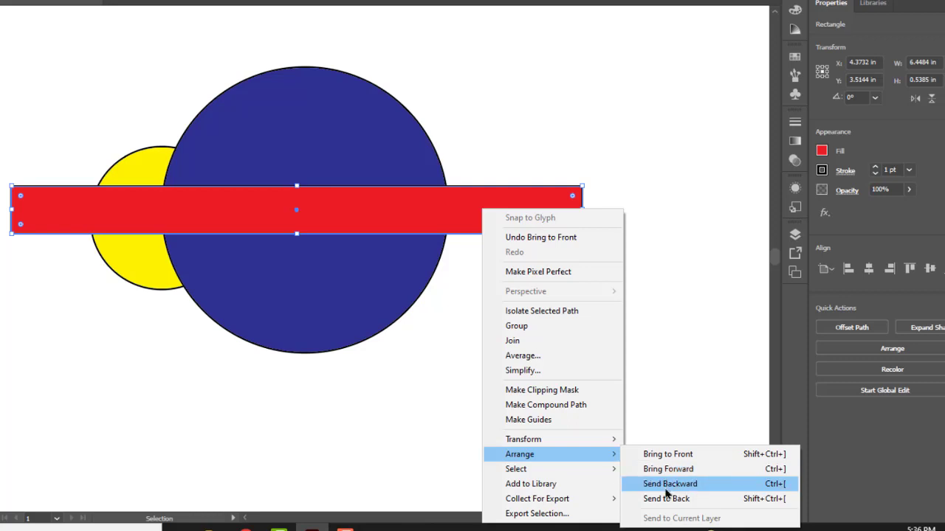
left_click(666, 486)
left_click(459, 442)
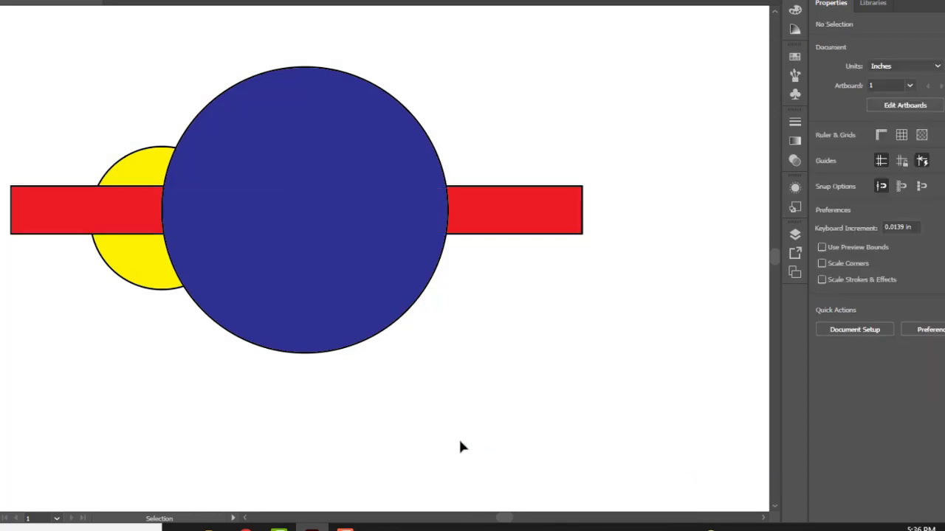
right_click(534, 214)
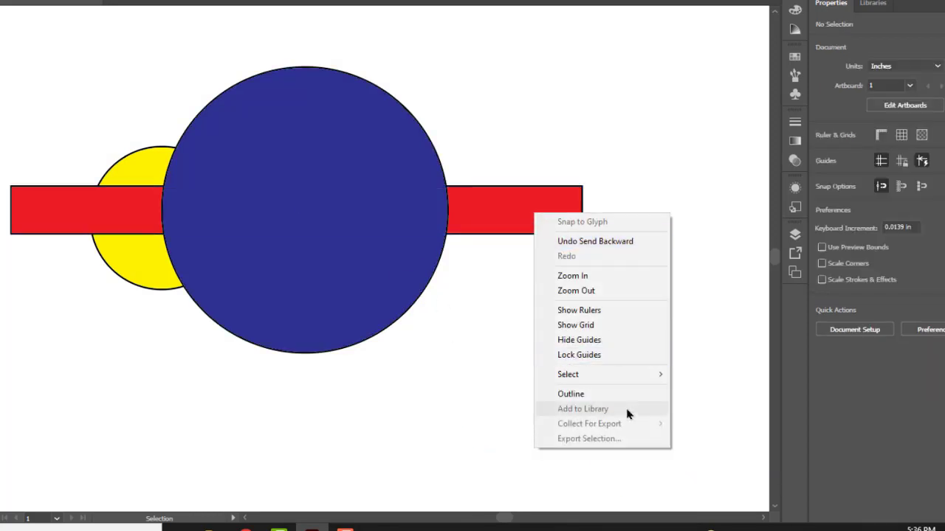
left_click(470, 378)
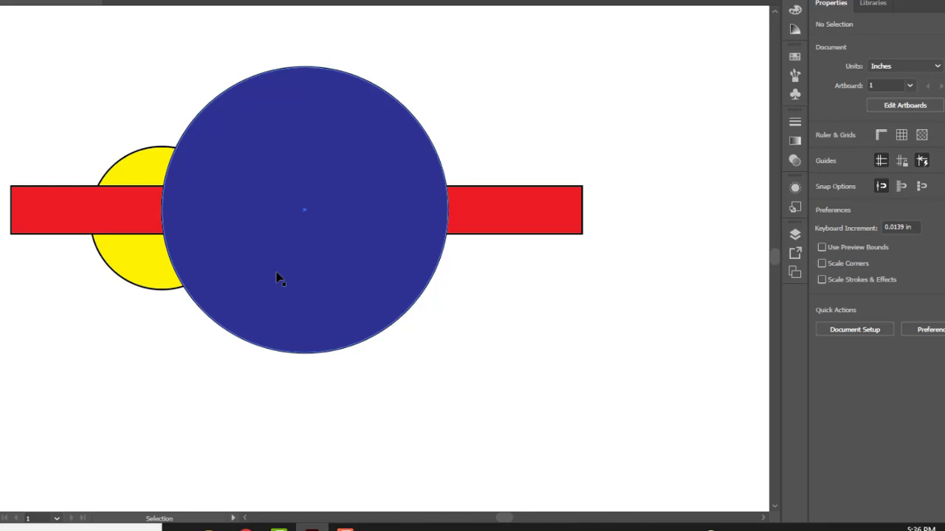
Spread out the blue circle and red bar so all three shapes are reachable
mouse_move(285, 259)
left_mouse_down()
mouse_move(270, 254)
mouse_move(282, 258)
left_mouse_up()
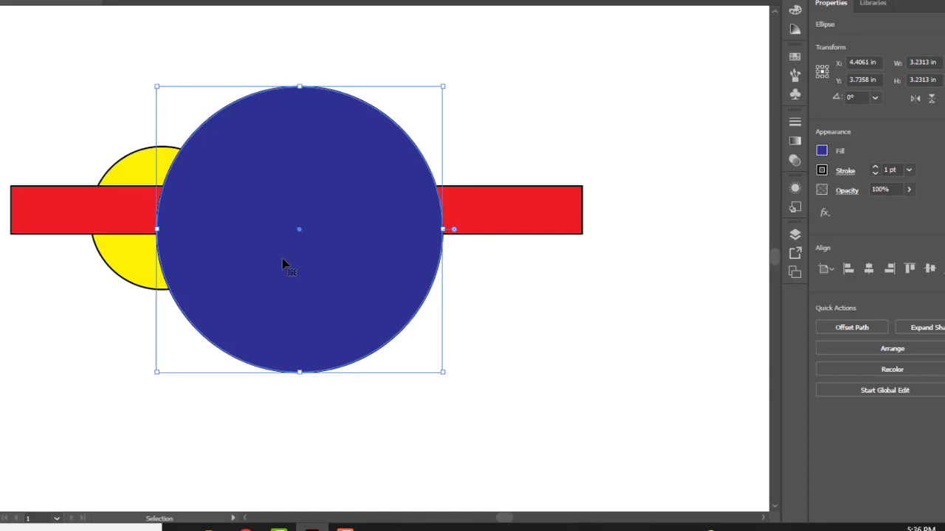
left_click_drag(328, 233, 331, 221)
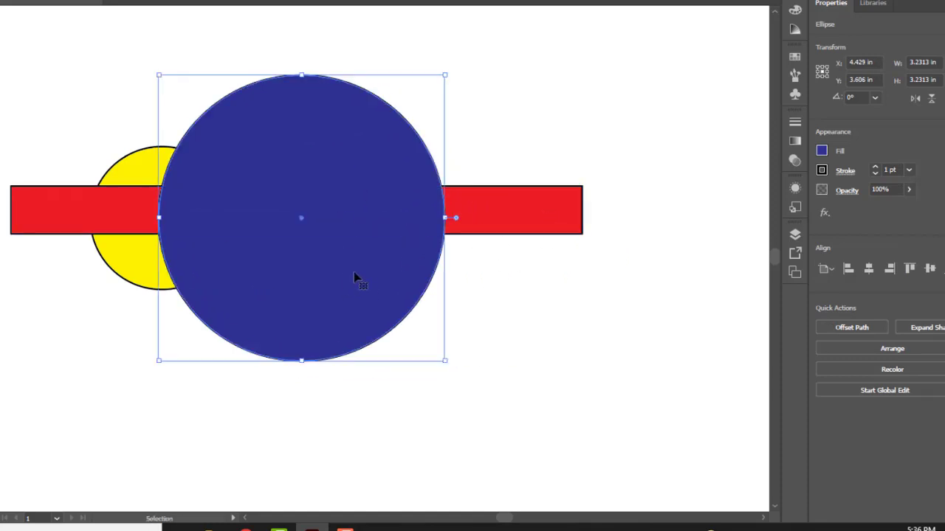
left_click_drag(350, 297, 572, 306)
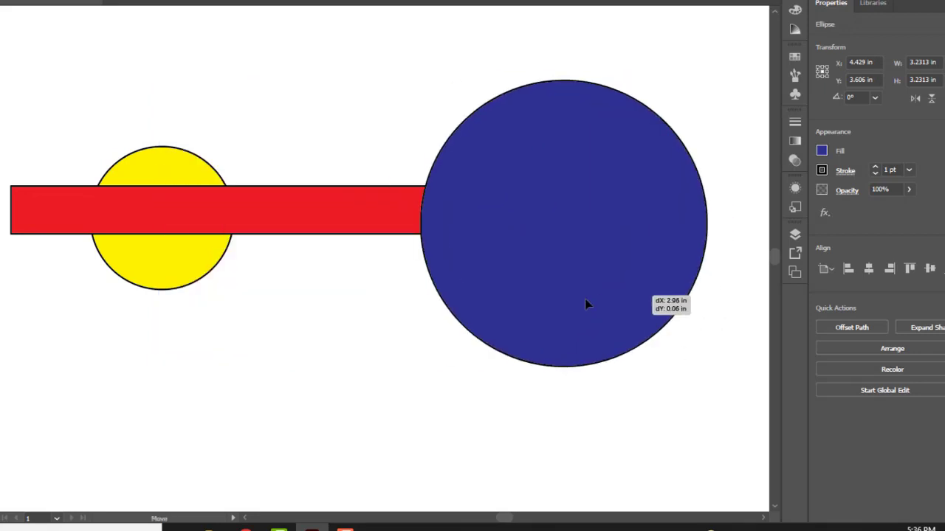
left_click_drag(310, 241, 327, 344)
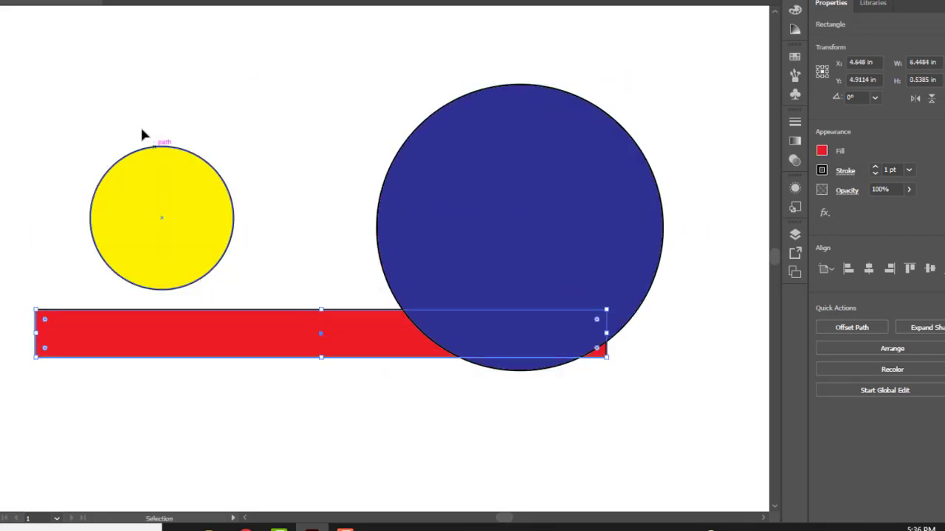
Select all three shapes and apply Horizontal and Vertical Align Center, undoing a stray distribute
left_click_drag(65, 63, 624, 379)
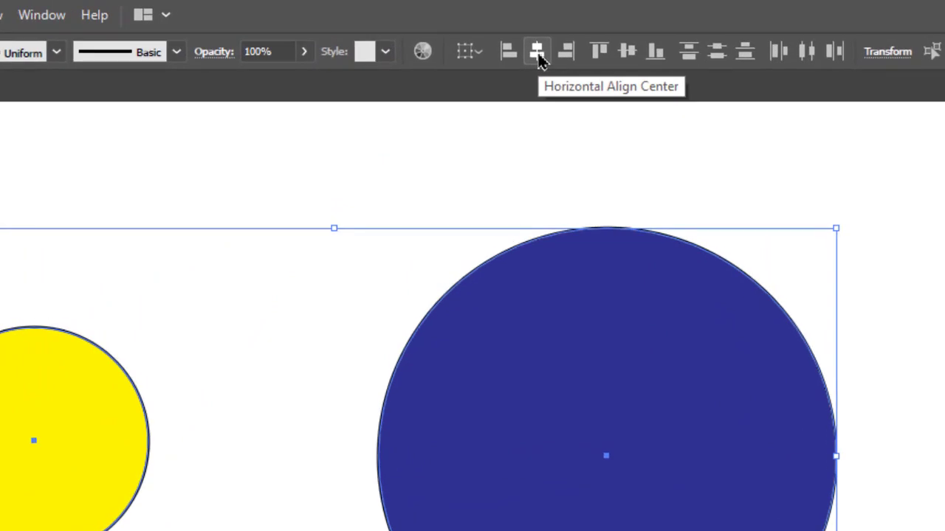
left_click(538, 56)
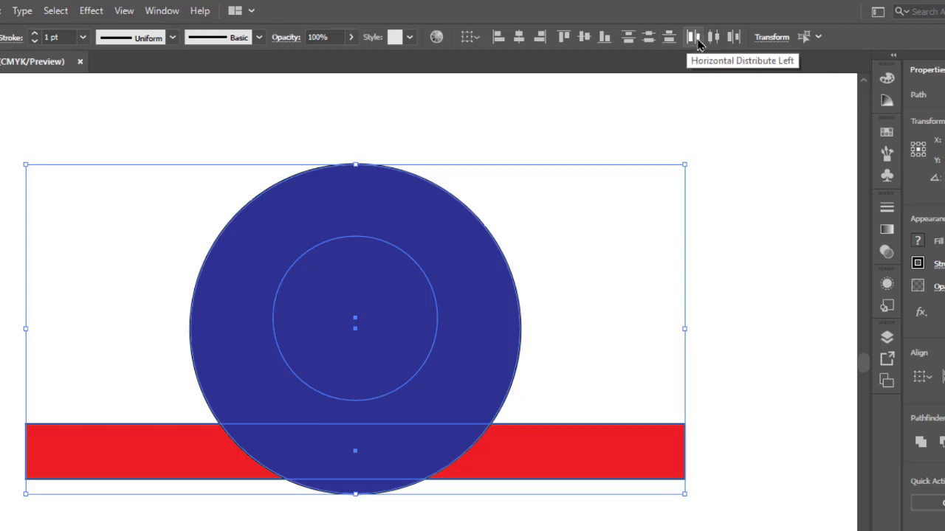
left_click(696, 41)
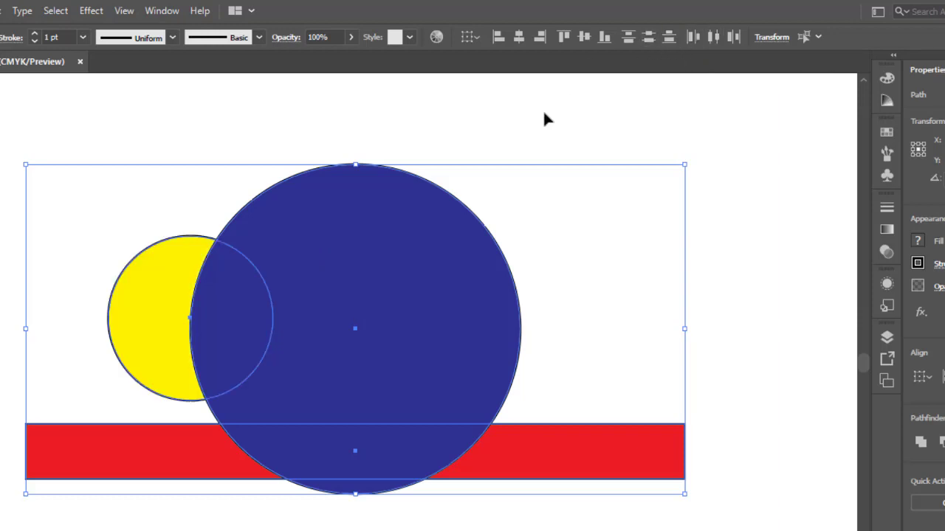
key("ctrl+z")
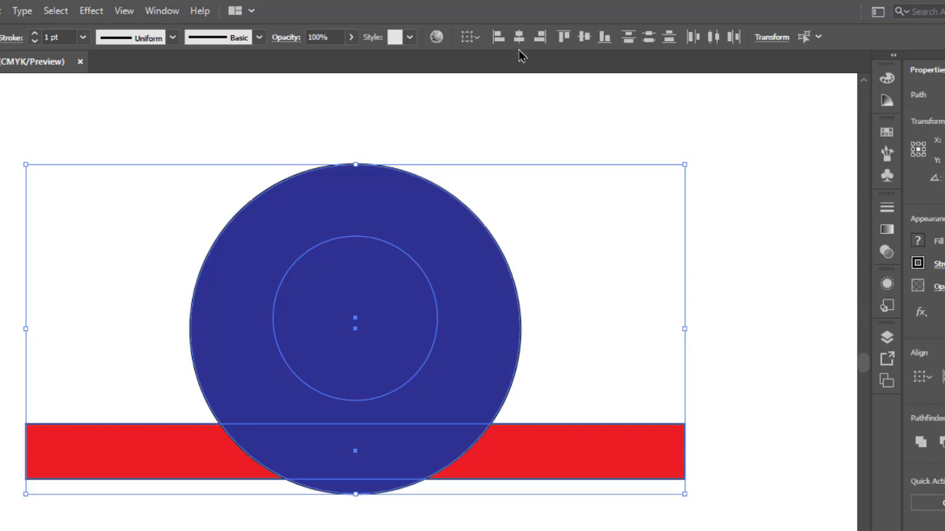
left_click(582, 38)
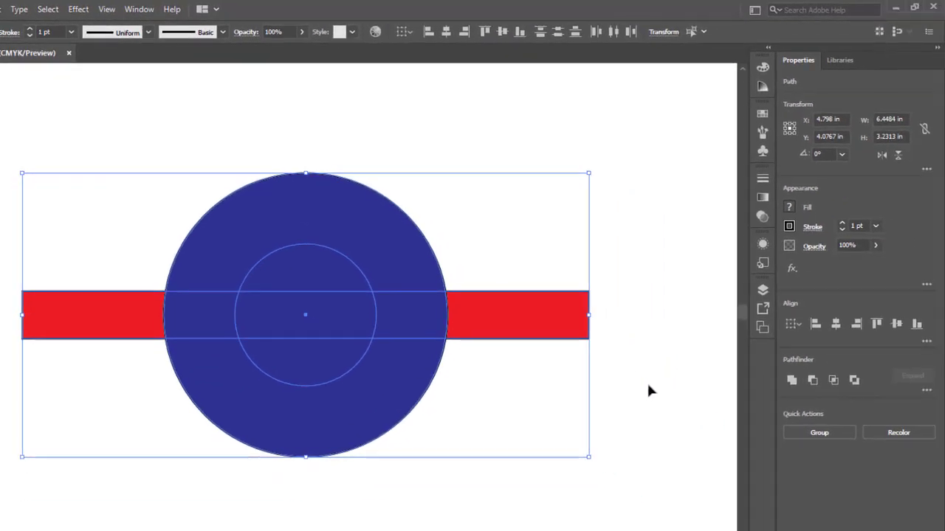
Send the blue circle backward and bring the yellow circle forward, moving both into overlap
left_click(647, 388)
left_click(352, 336)
right_click(349, 334)
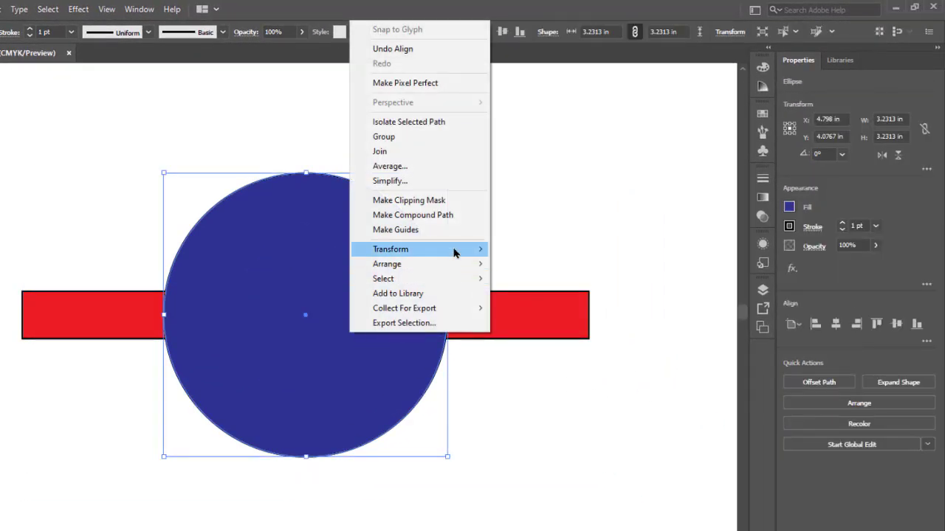
mouse_move(413, 264)
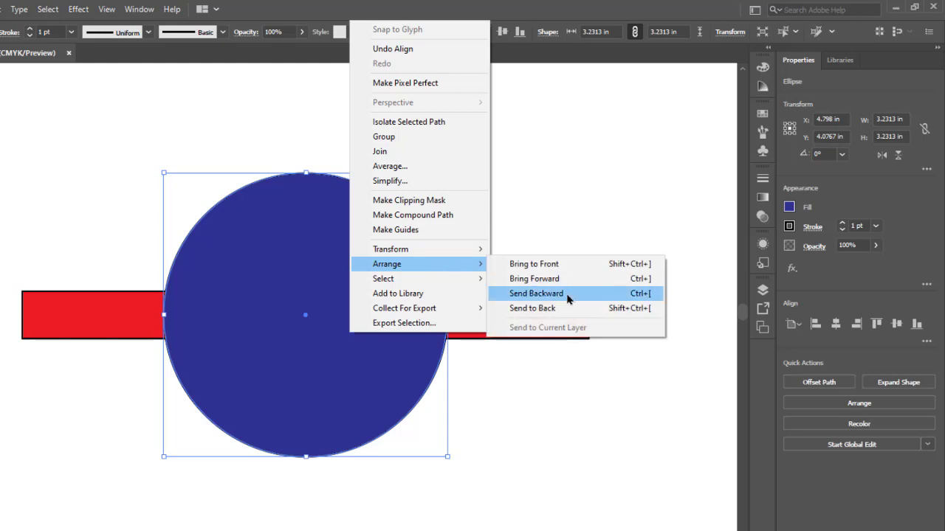
left_click(567, 295)
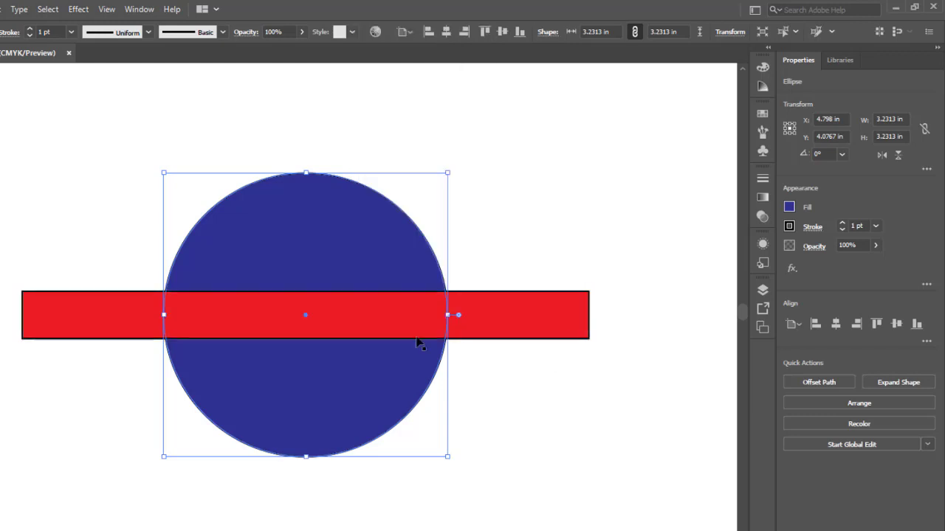
left_click_drag(383, 394, 246, 408)
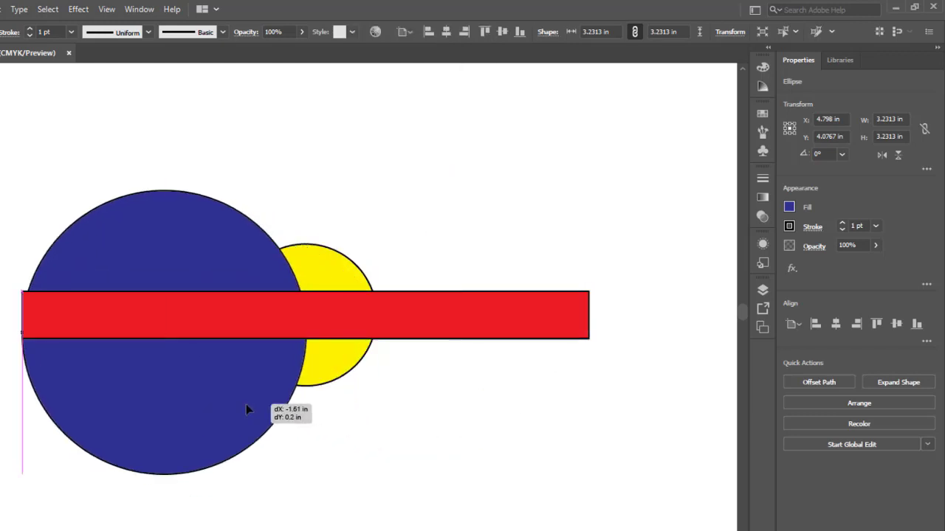
right_click(331, 266)
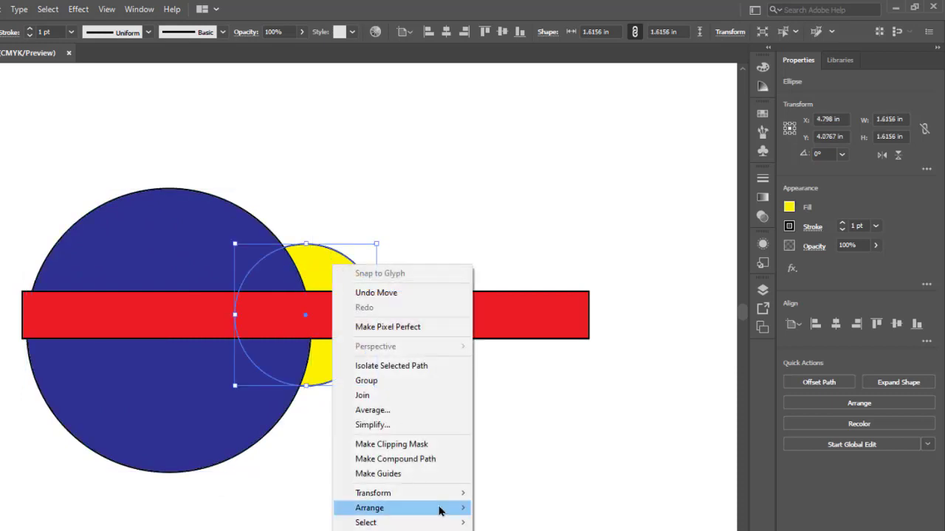
mouse_move(369, 508)
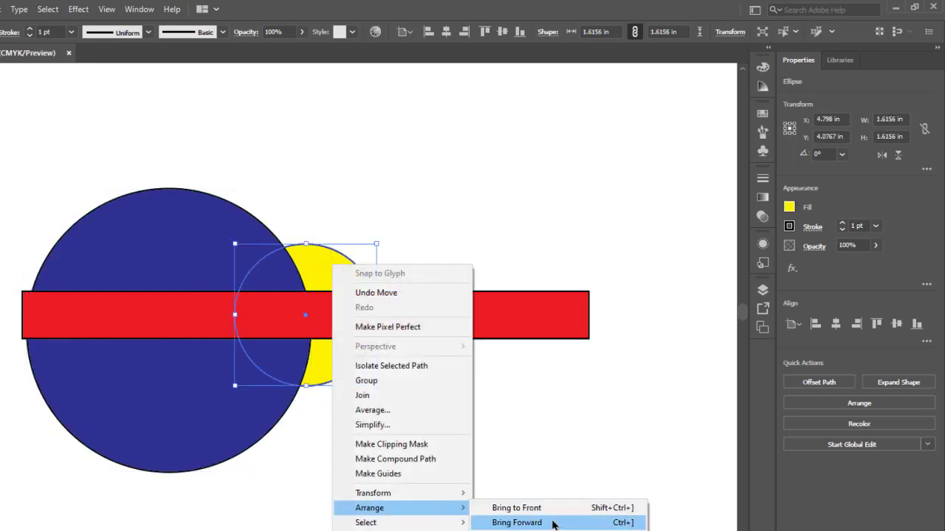
left_click(554, 522)
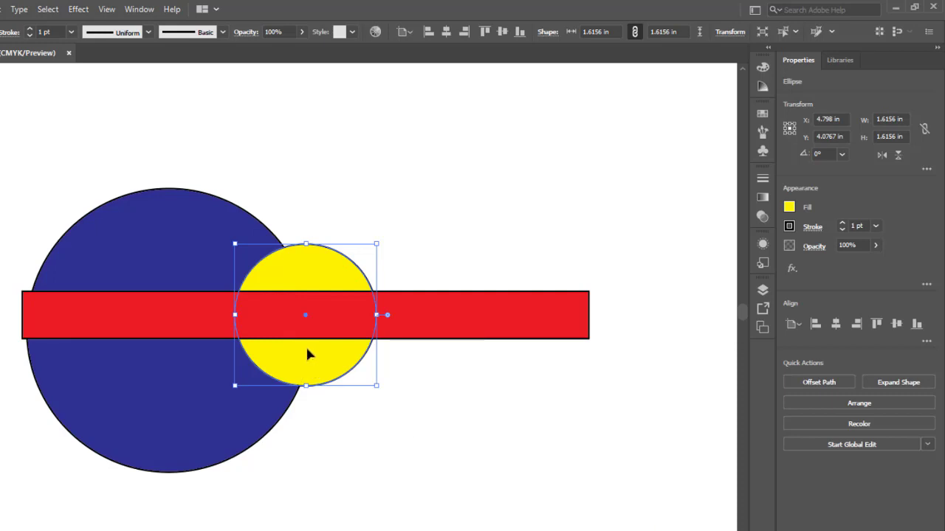
left_click_drag(306, 345, 195, 340)
left_click_drag(226, 225, 407, 186)
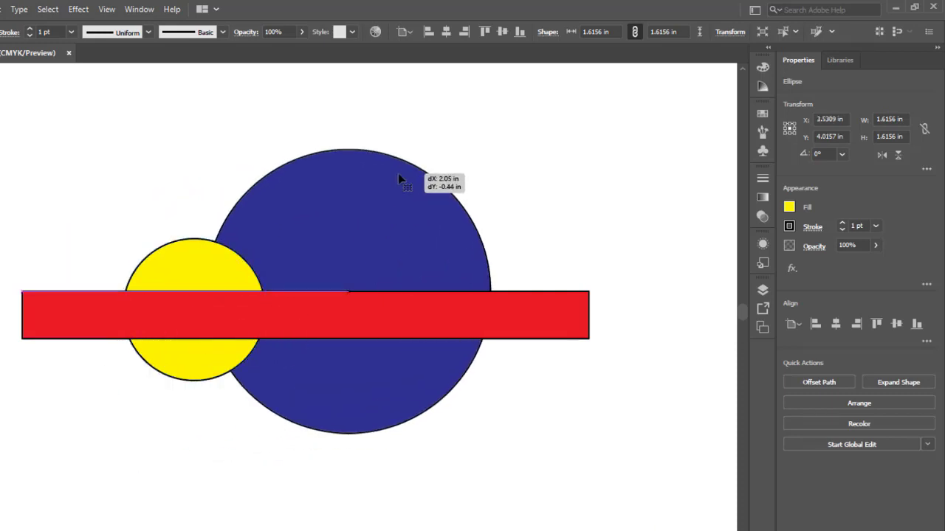
Select both circles and the red bar and align their centres horizontally and vertically
left_click_drag(628, 482, 137, 186)
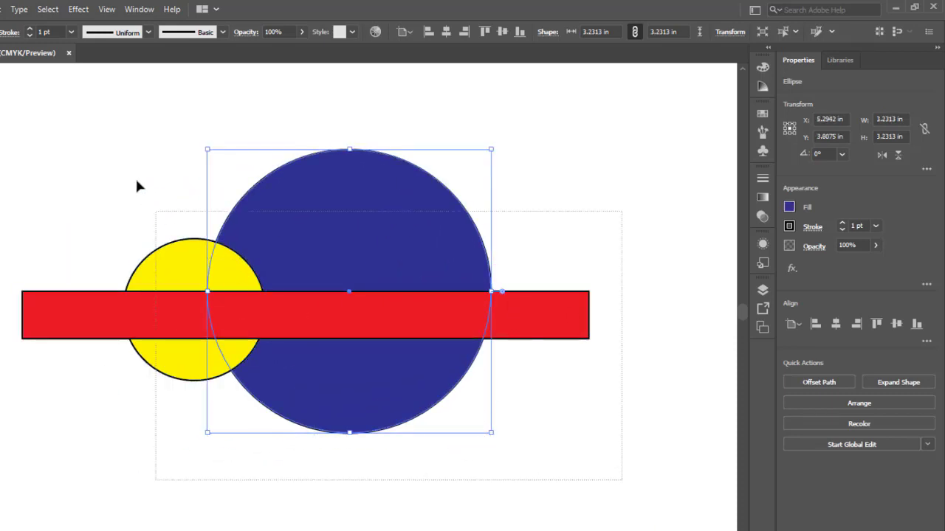
left_click(446, 32)
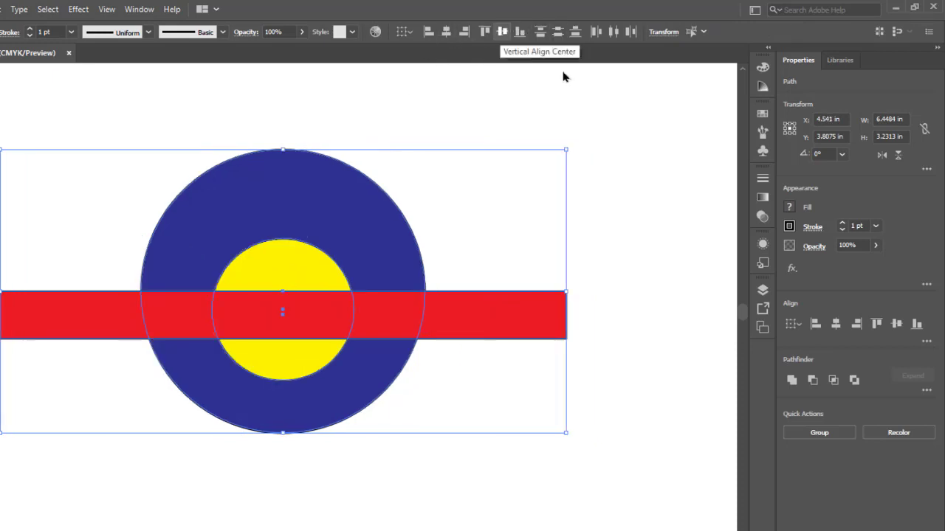
left_click(897, 324)
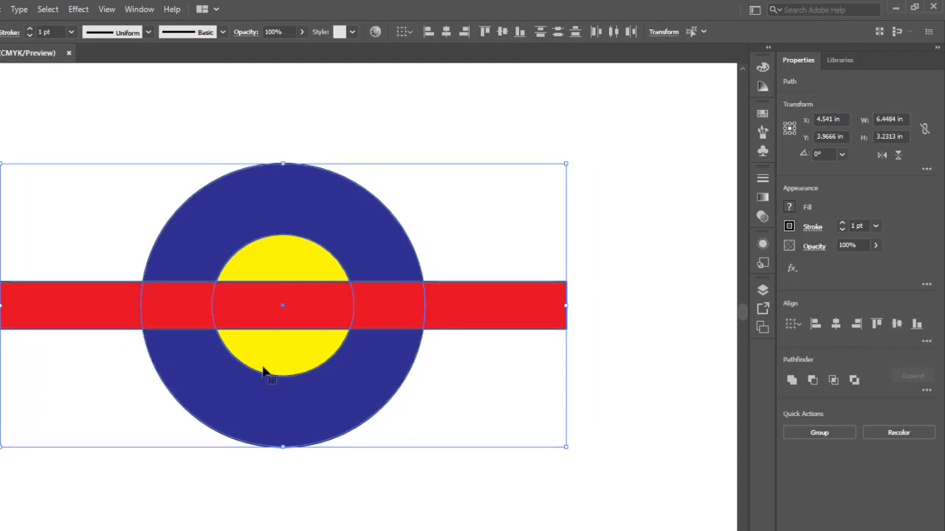
left_click(632, 242)
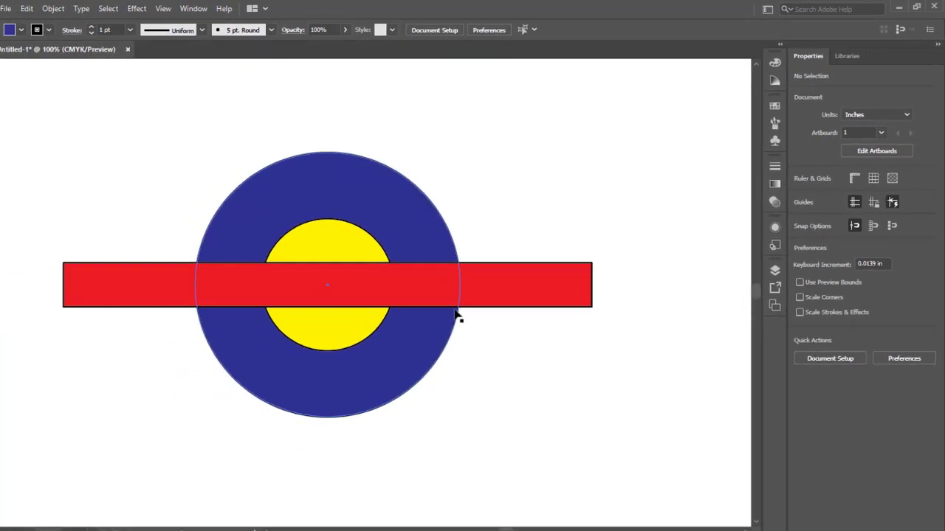
Draw three new ellipses in empty space with the Ellipse tool
mouse_move(671, 165)
left_mouse_down()
mouse_move(359, 347)
mouse_move(71, 401)
left_mouse_up()
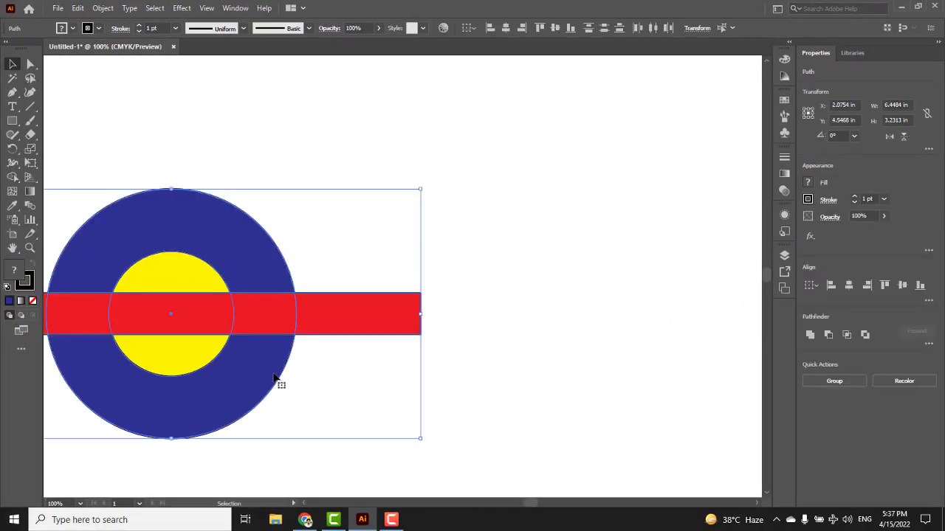
left_click(136, 124)
left_click(12, 120)
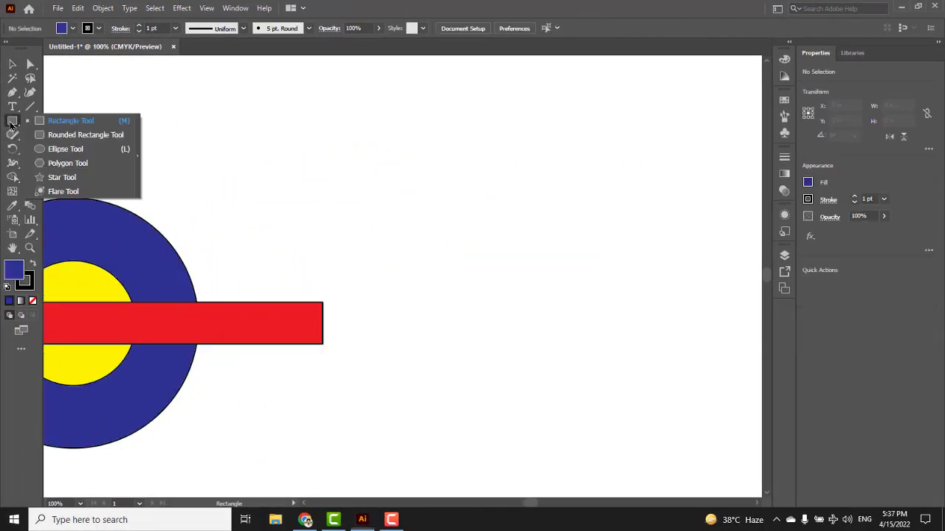
left_click(65, 148)
left_click_drag(334, 171, 453, 278)
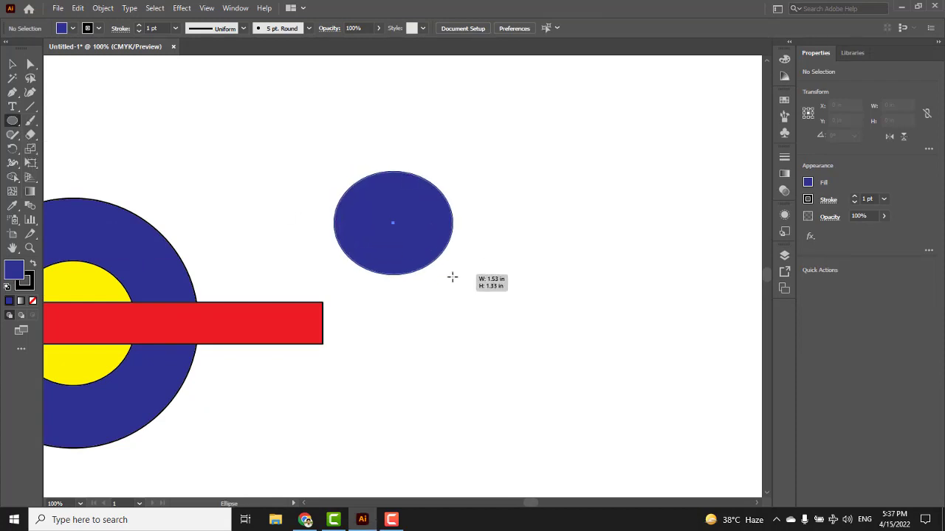
mouse_move(590, 151)
left_mouse_down()
mouse_move(461, 226)
mouse_move(455, 270)
left_mouse_up()
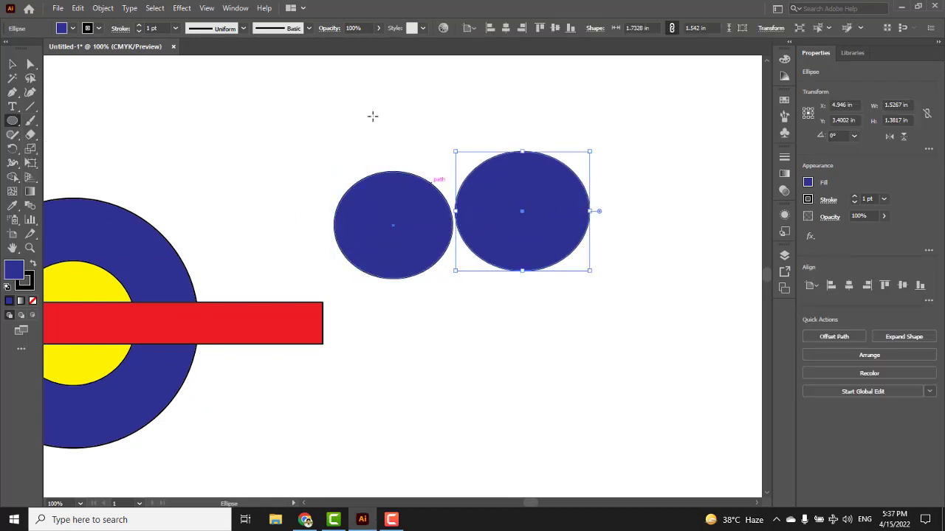
mouse_move(385, 92)
left_mouse_down()
mouse_move(486, 168)
mouse_move(484, 177)
left_mouse_up()
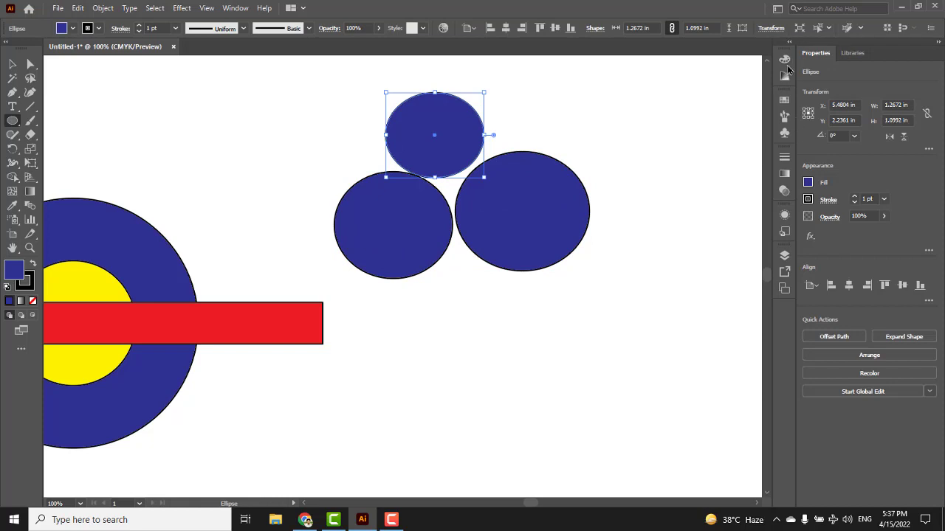
Colour the top ellipse pink and the right ellipse green in the Color panel
left_click(785, 59)
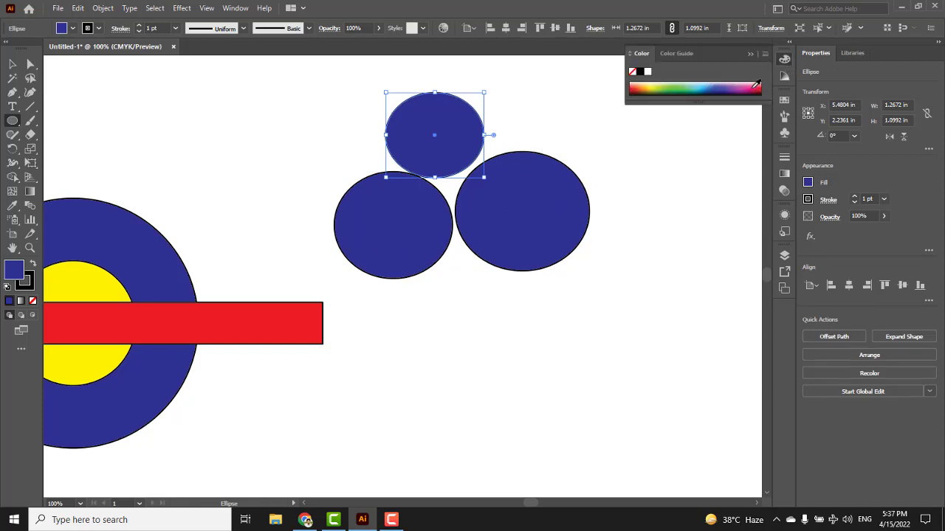
left_click(752, 86)
left_click(564, 206)
left_click(499, 279)
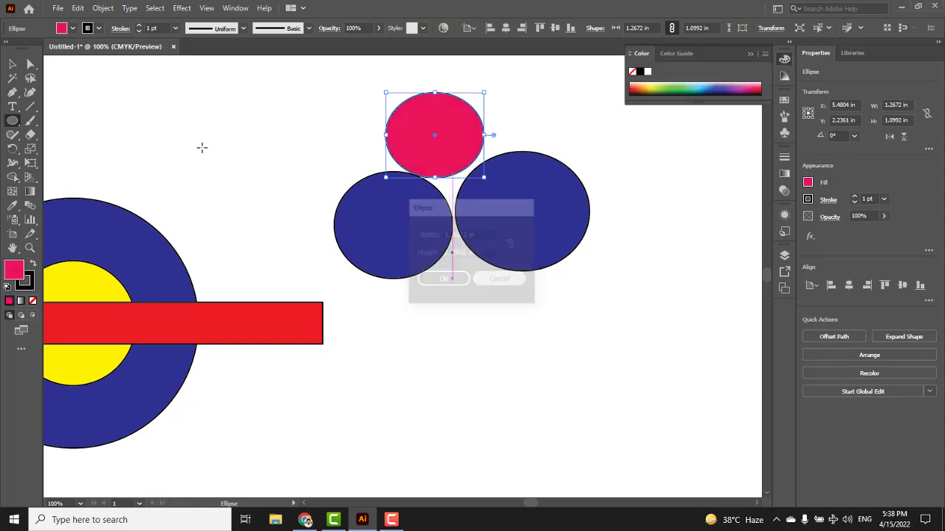
key("v")
left_click(488, 201)
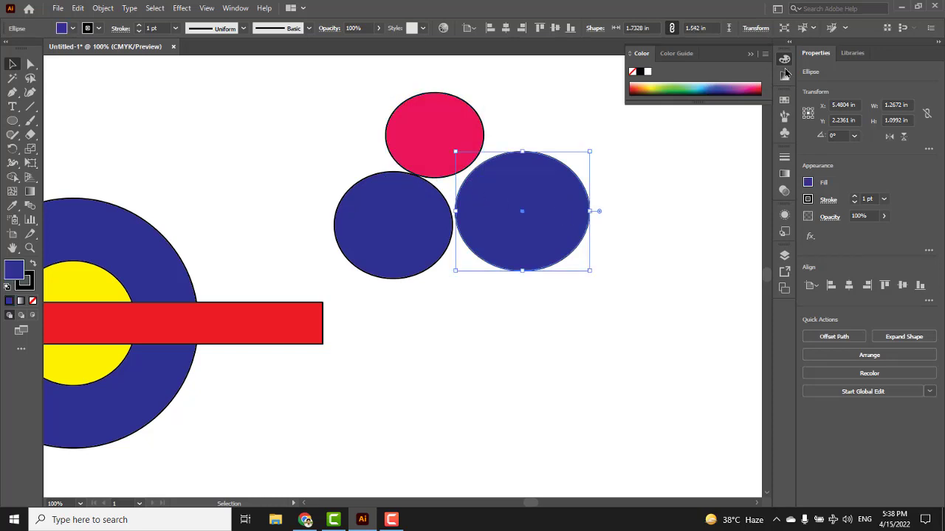
left_click(676, 86)
left_click(671, 253)
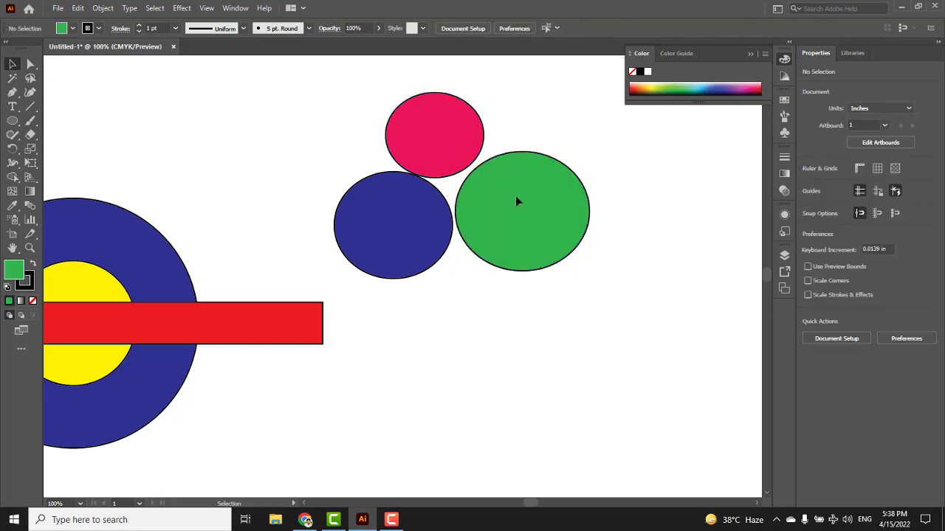
left_click(751, 56)
Select all three ellipses and centre them horizontally and vertically into concentric rings
mouse_move(657, 296)
left_mouse_down()
mouse_move(384, 135)
mouse_move(371, 110)
left_mouse_up()
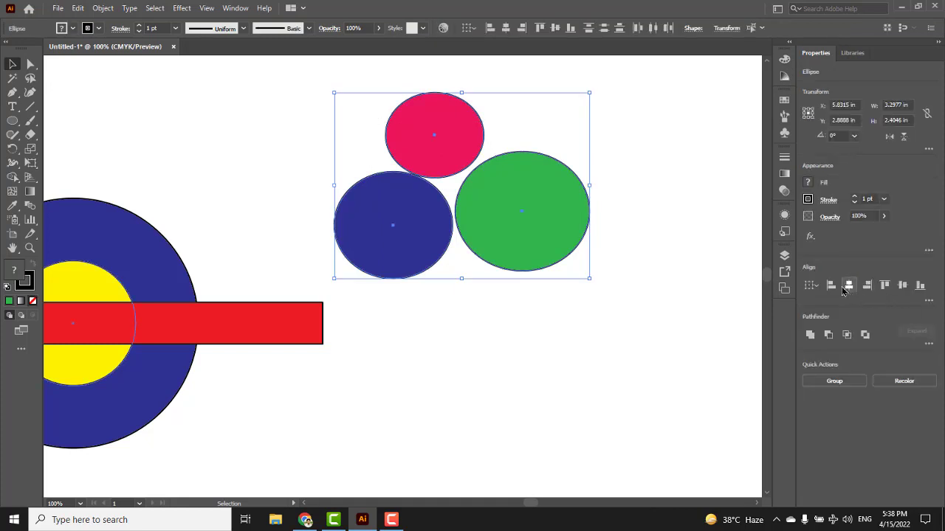
left_click(849, 284)
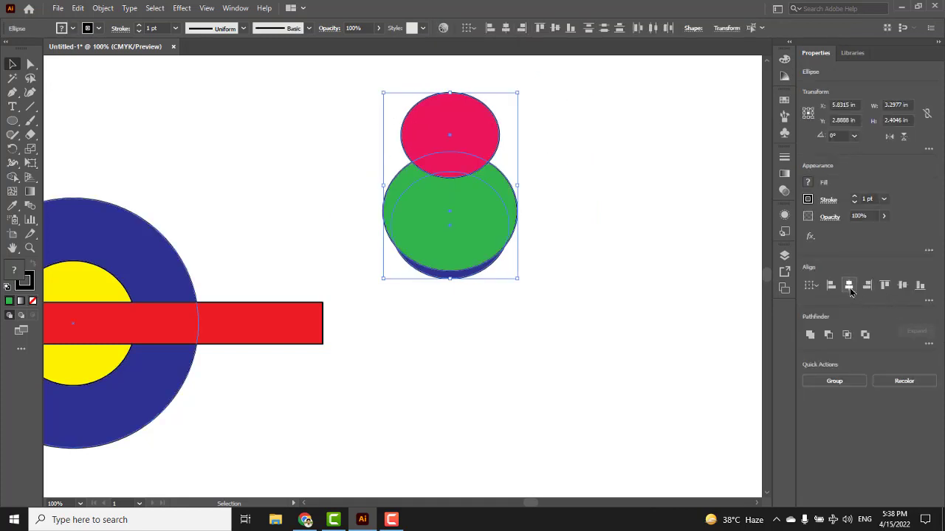
left_click(903, 288)
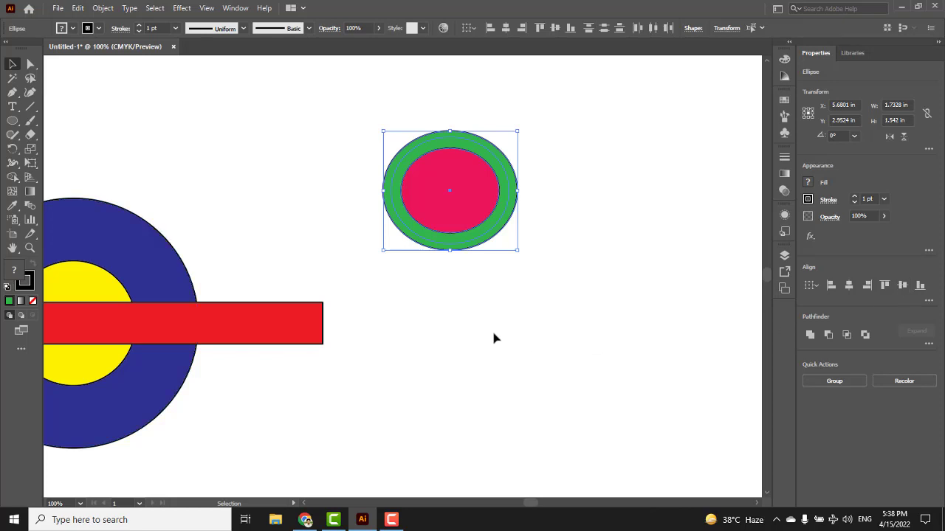
left_click(588, 301)
Drag the navy-and-yellow circles with their red bar right and down, just below the green ring
left_click_drag(576, 131, 333, 284)
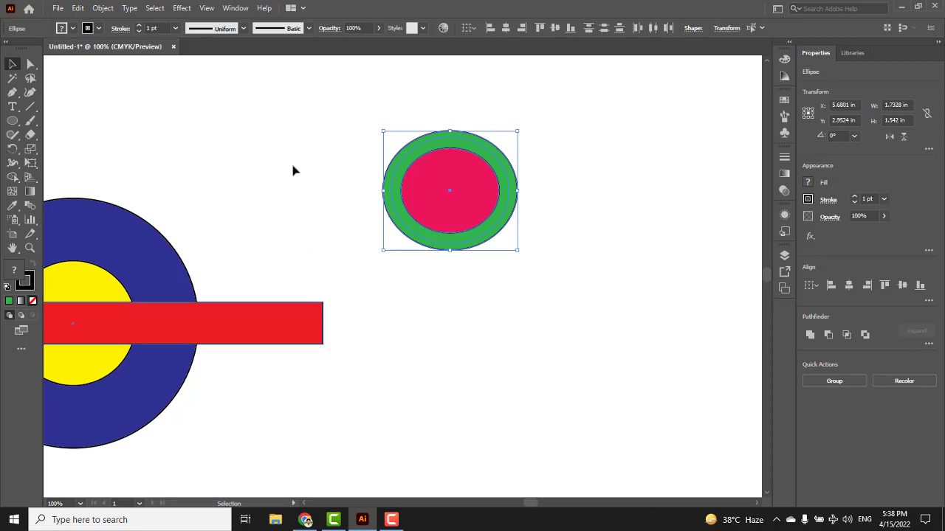
mouse_move(253, 222)
left_mouse_down()
mouse_move(131, 395)
mouse_move(450, 374)
mouse_move(336, 352)
left_mouse_up()
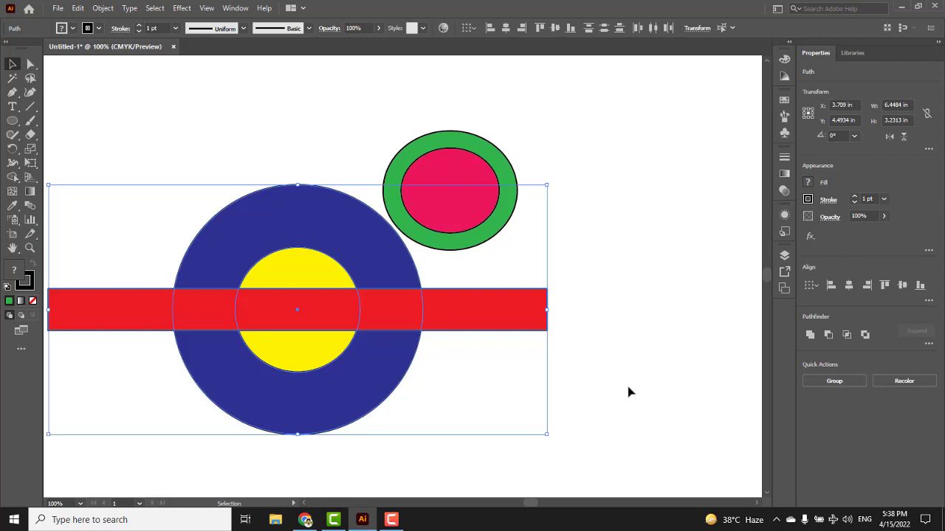
scroll(626, 388, "down", 2)
scroll(617, 395, "up", 1)
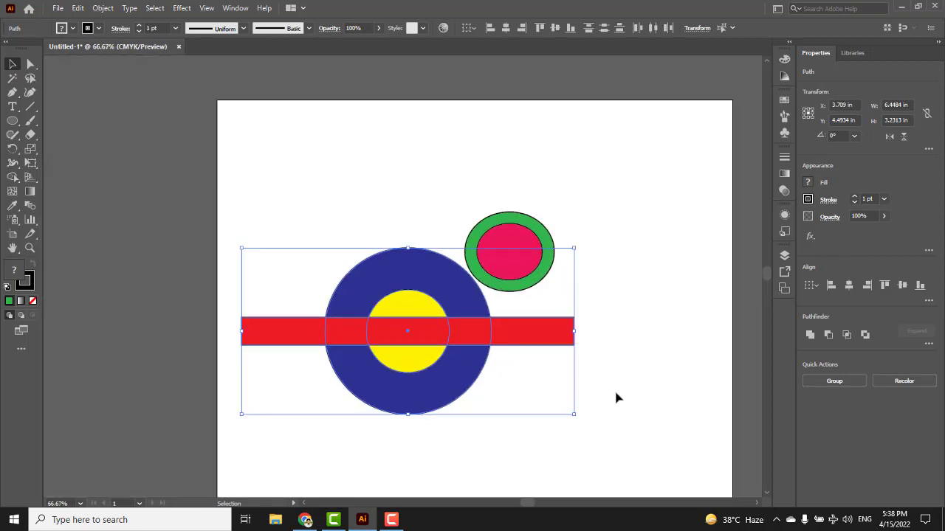